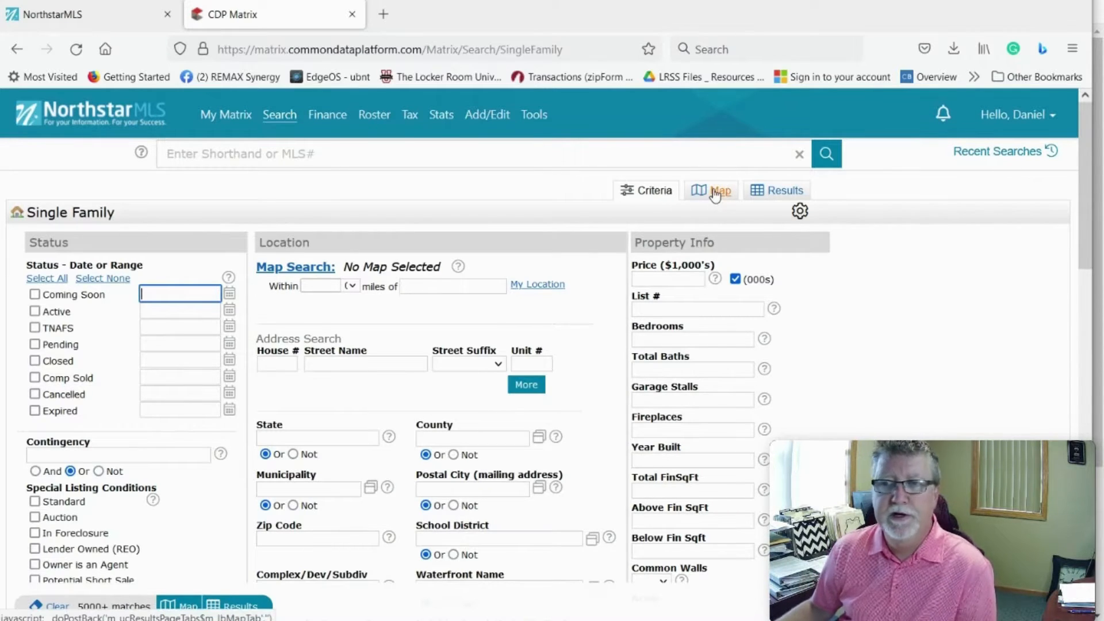
# Step: Show the search on the satellite map and centre it on Forest Lake, north of Minneapolis
pyautogui.click(715, 194)
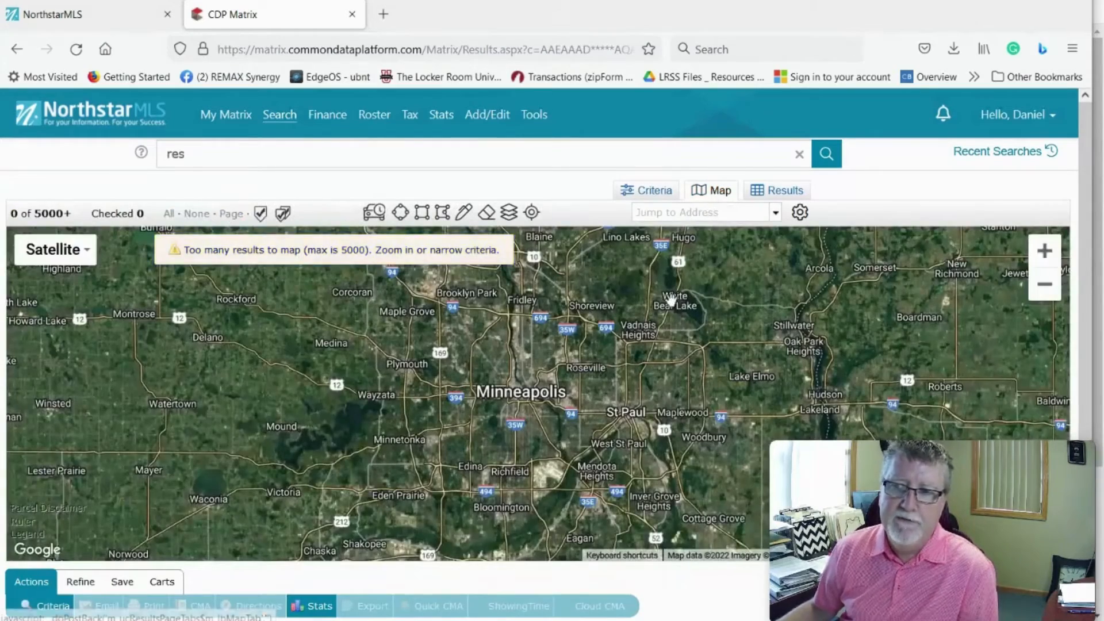
pyautogui.moveTo(674, 300); pyautogui.dragTo(554, 535)
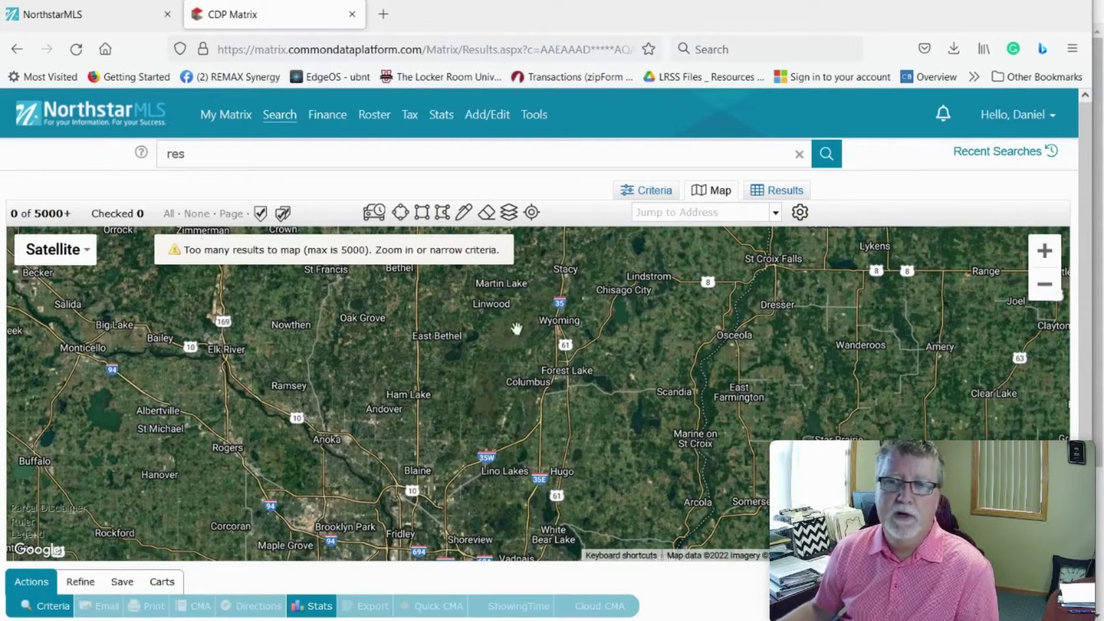
# Step: Outline a 30-minute drive-time area around the suggested Forest Lake address on the map
pyautogui.click(374, 217)
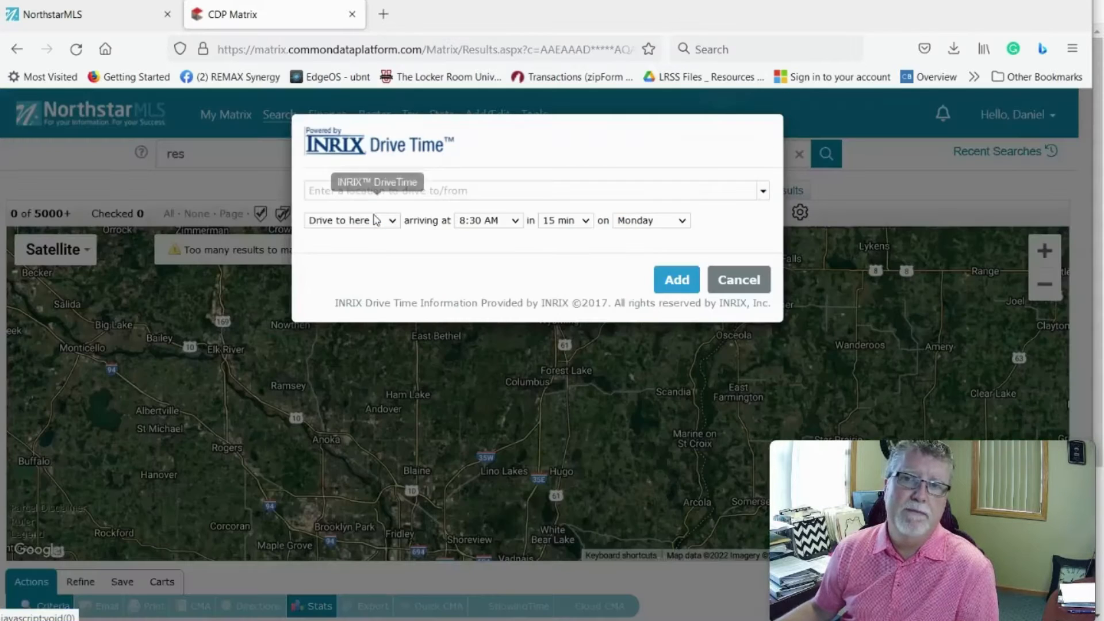
pyautogui.click(343, 188)
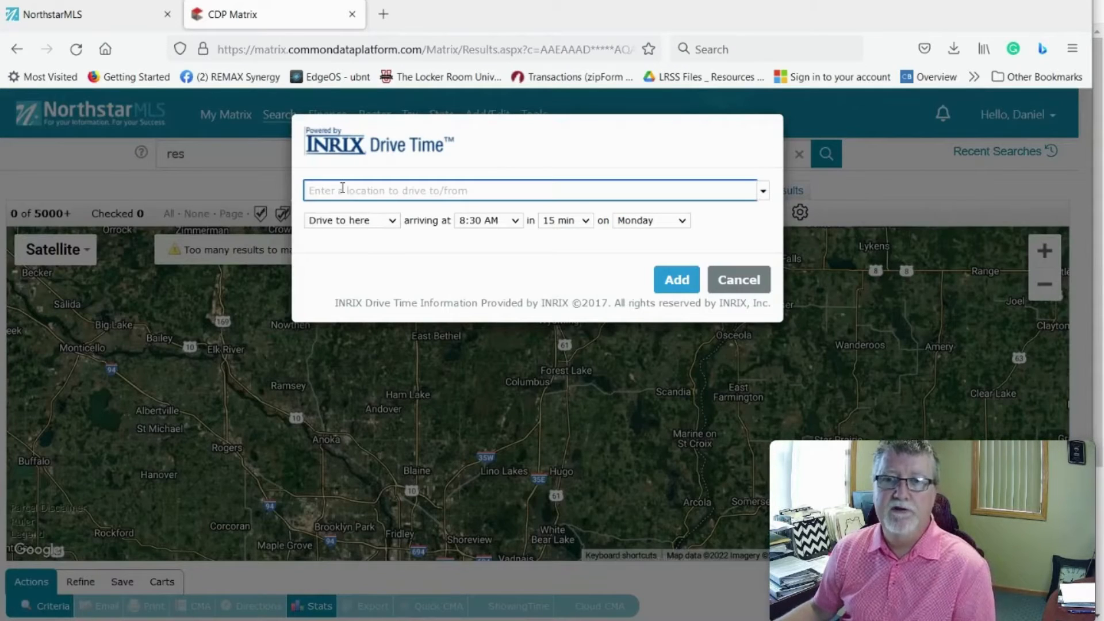
pyautogui.write('920')
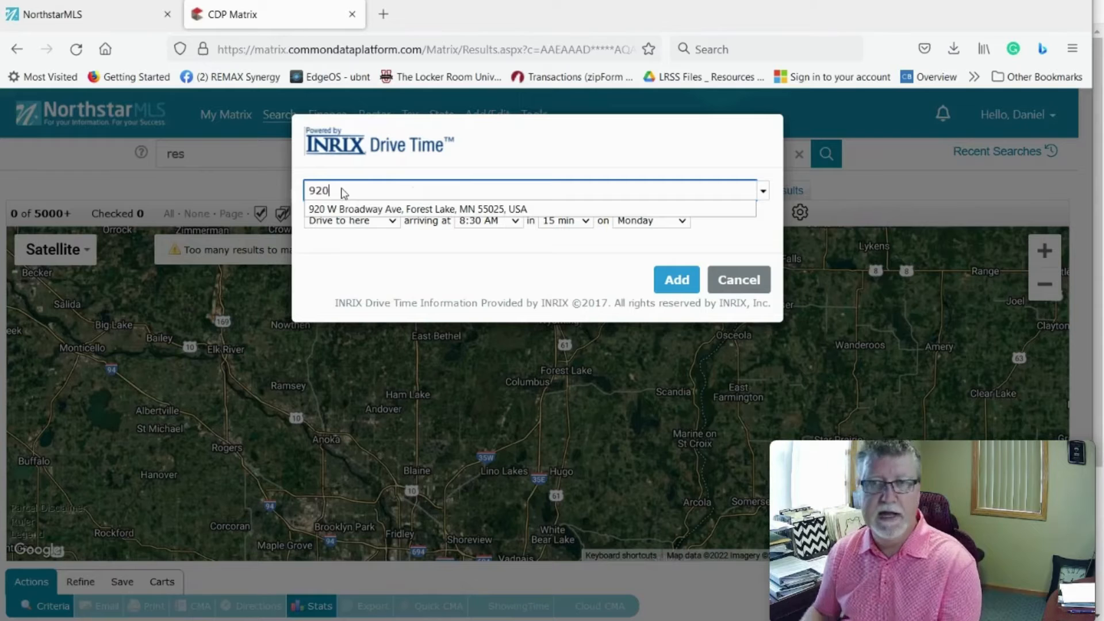
pyautogui.click(379, 210)
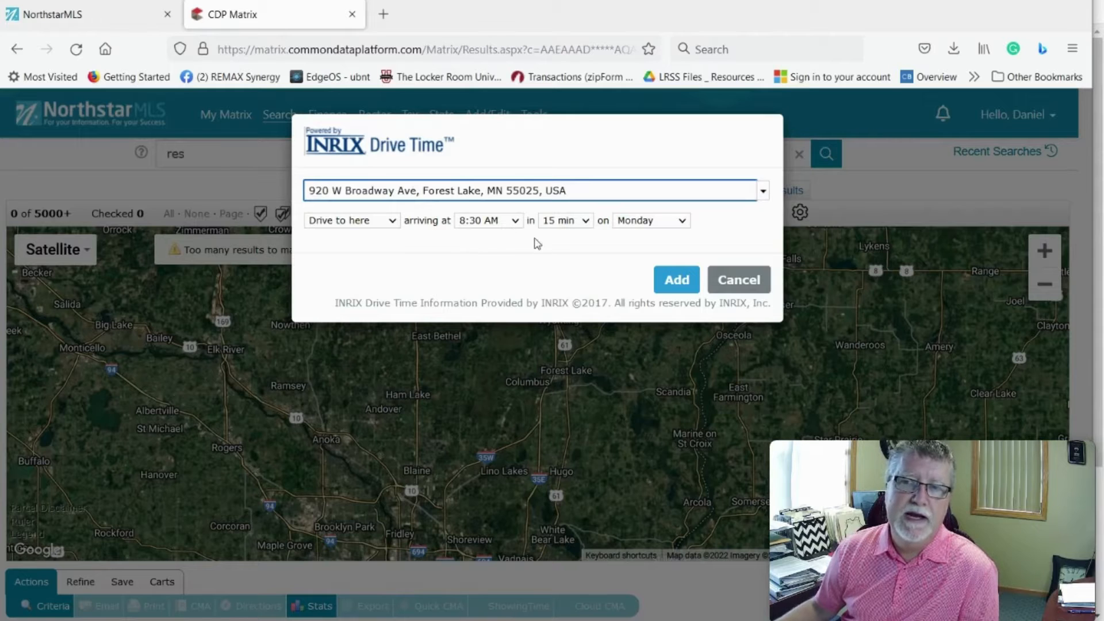
pyautogui.click(585, 224)
pyautogui.click(559, 309)
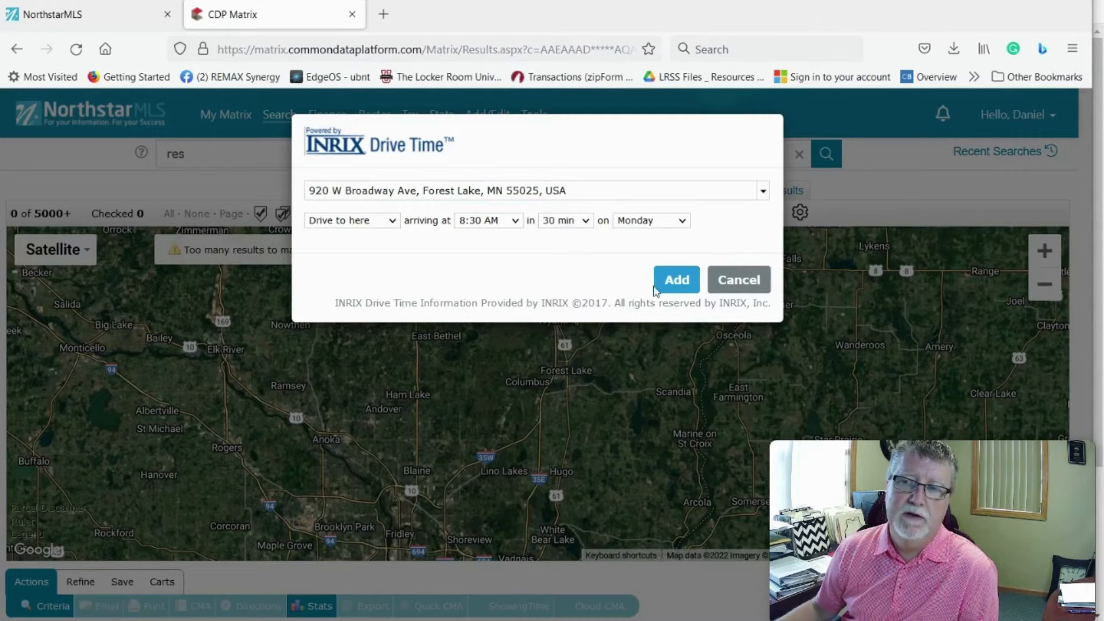
pyautogui.click(678, 280)
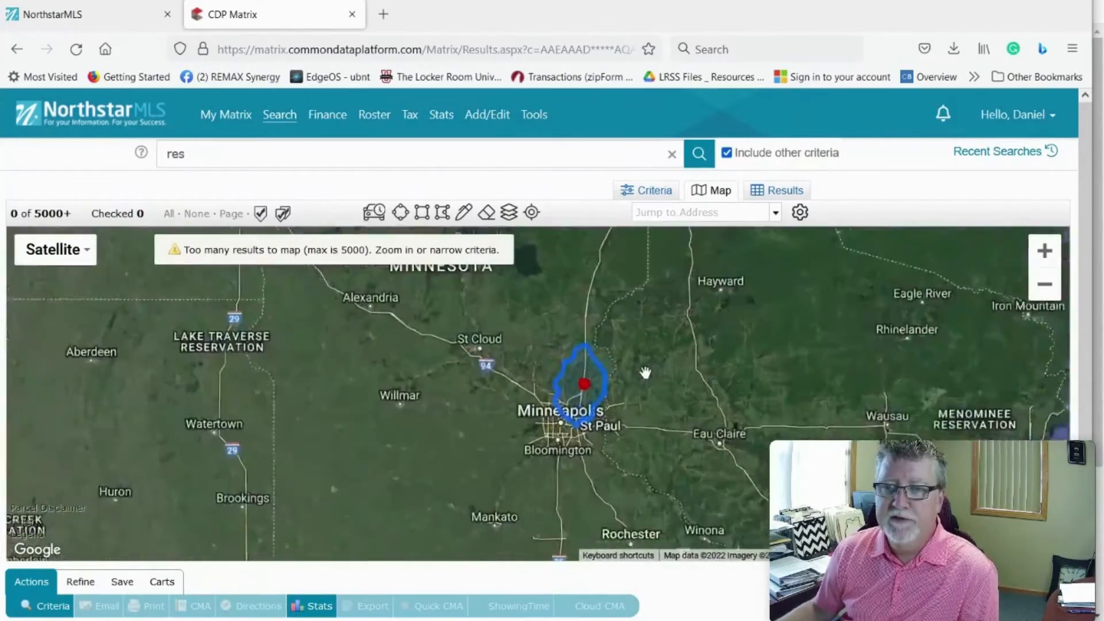
# Step: Zoom in on the drive-time area, then go back to the Single Family criteria form
pyautogui.scroll(1, 645, 373)
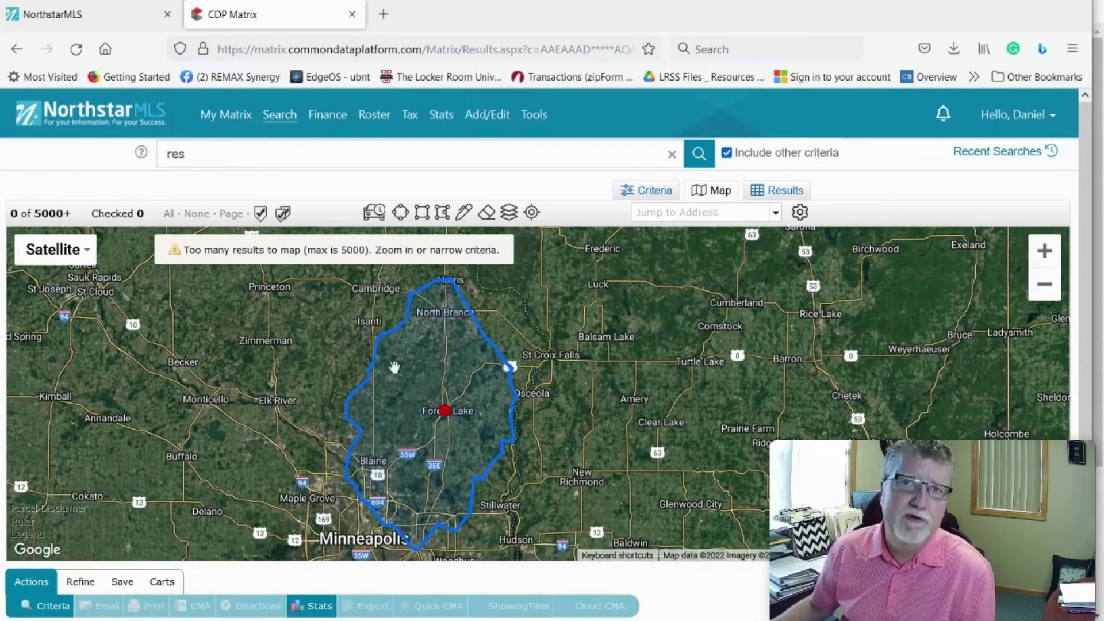
pyautogui.click(655, 192)
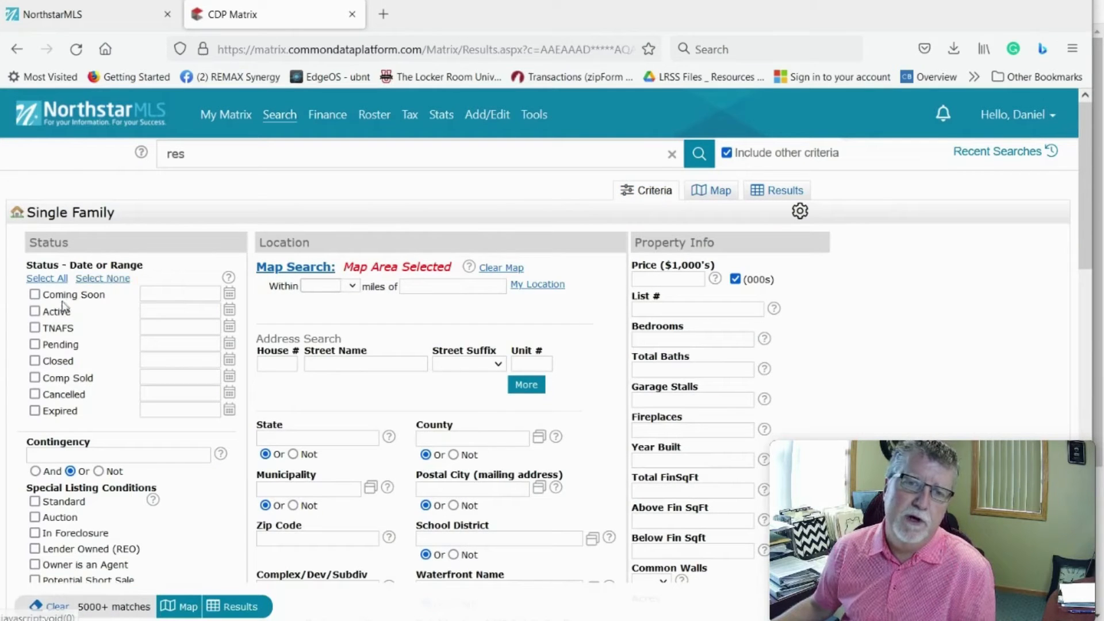
# Step: Tick the Active status checkbox, cutting the search to 1149 matches
pyautogui.click(35, 313)
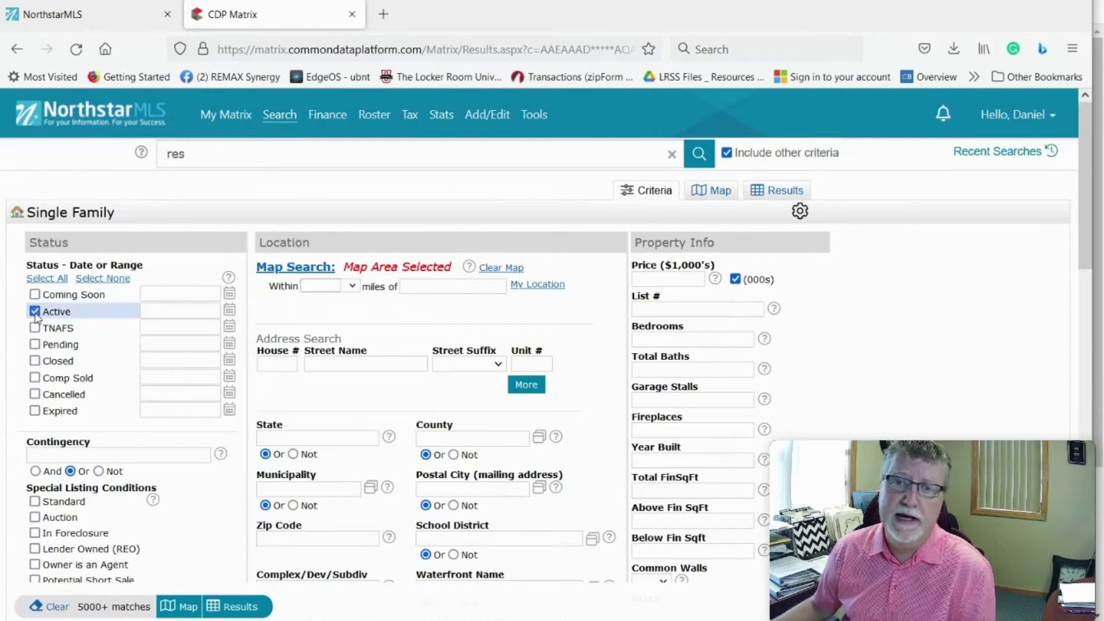
pyautogui.click(658, 278)
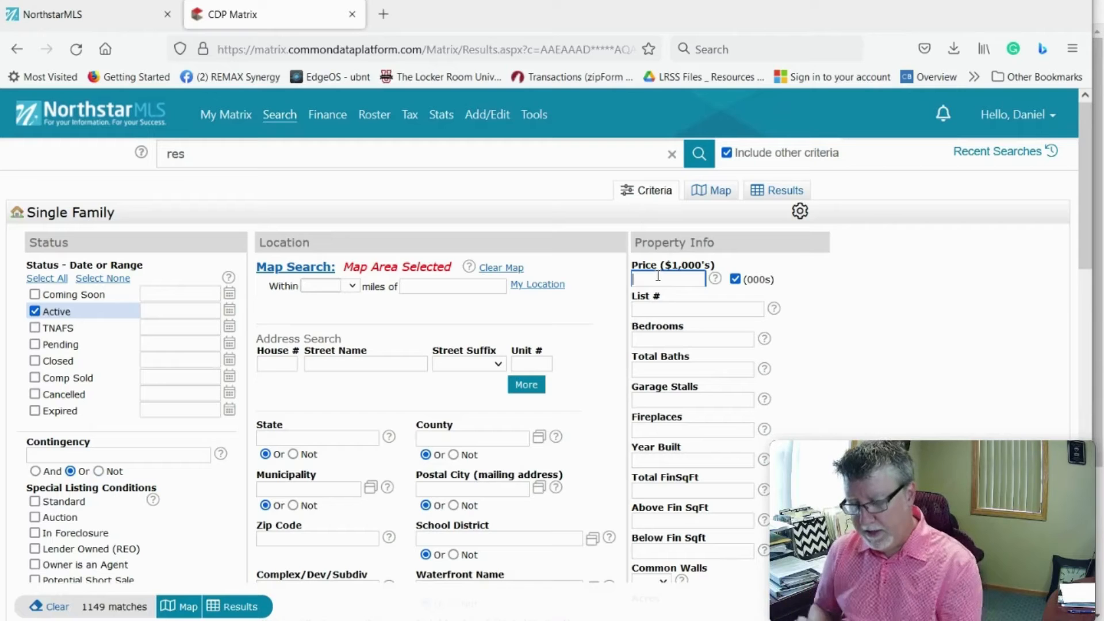
# Step: Enter price 425- and bedrooms 4+, narrowing the search to 150 matches
pyautogui.write('425')
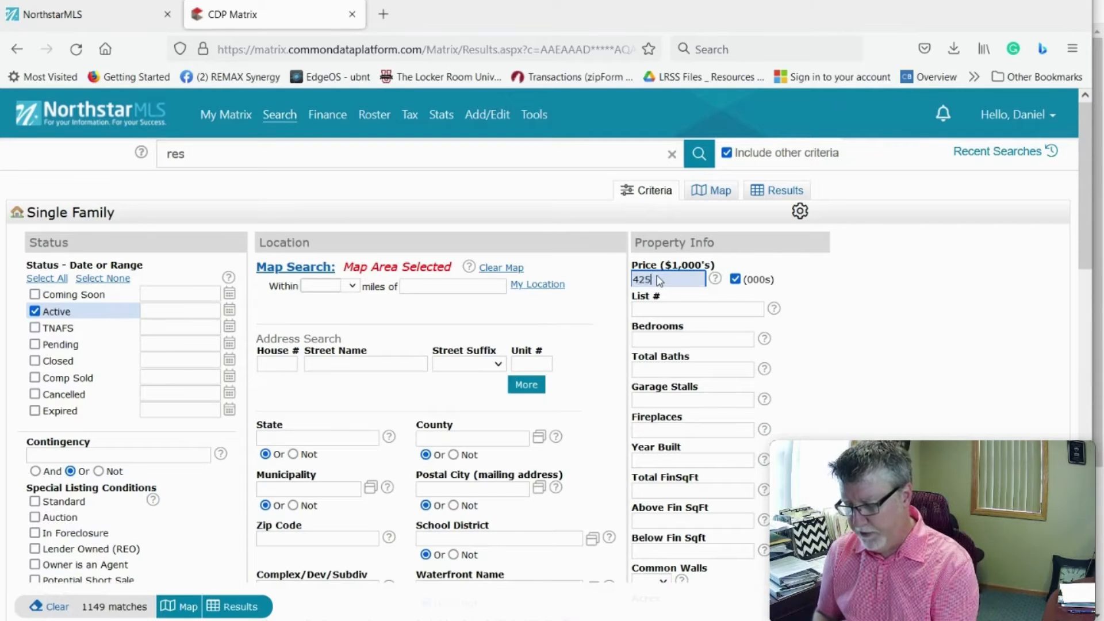
pyautogui.write('-')
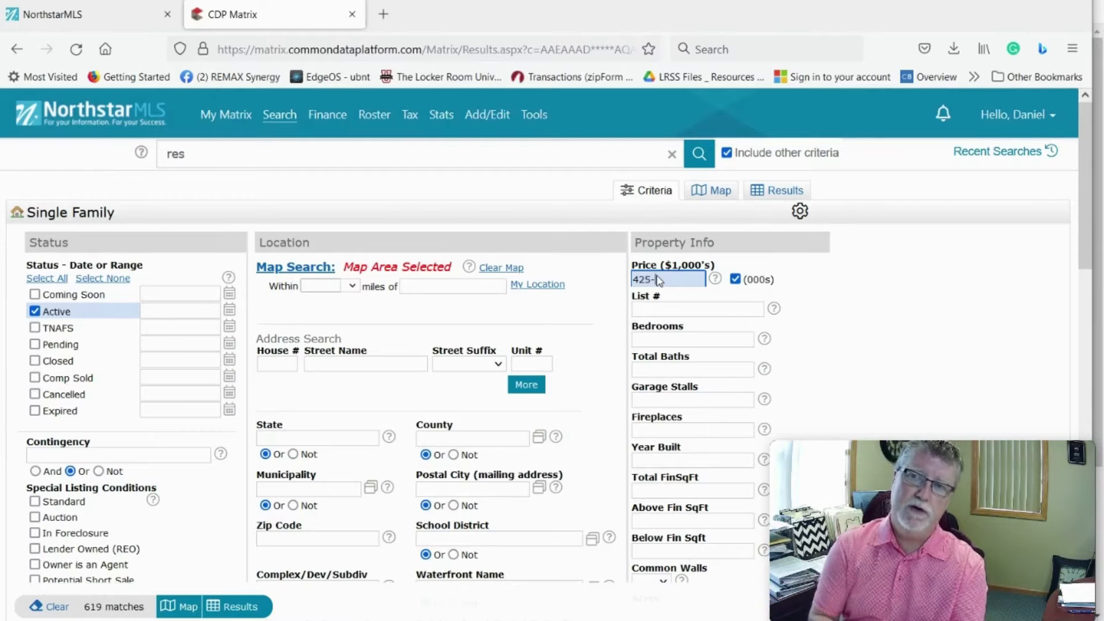
pyautogui.click(659, 341)
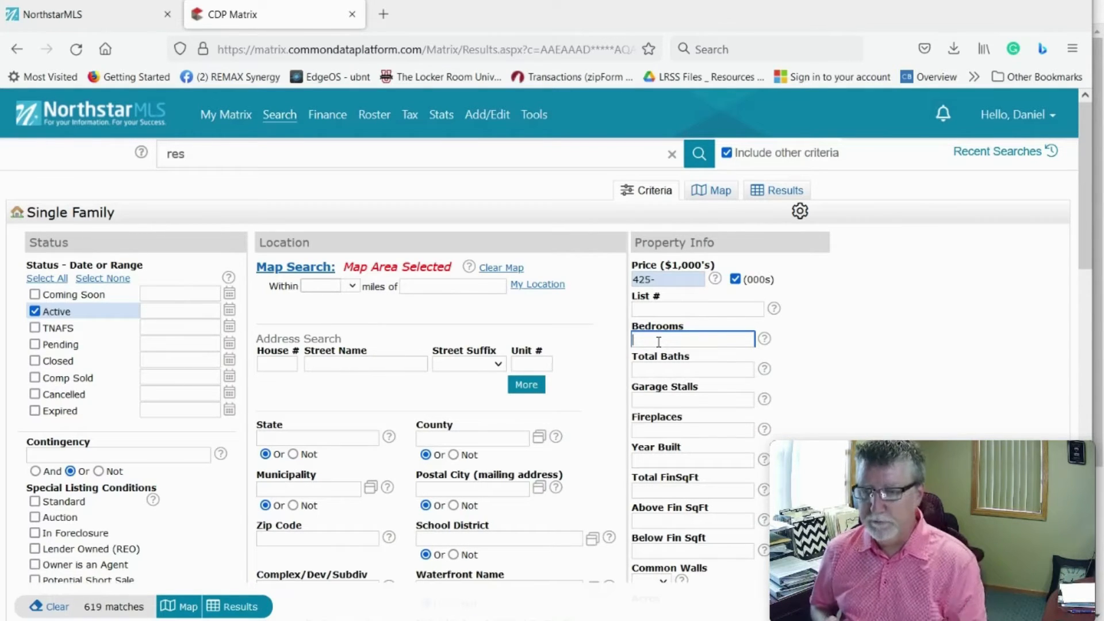
pyautogui.write('4')
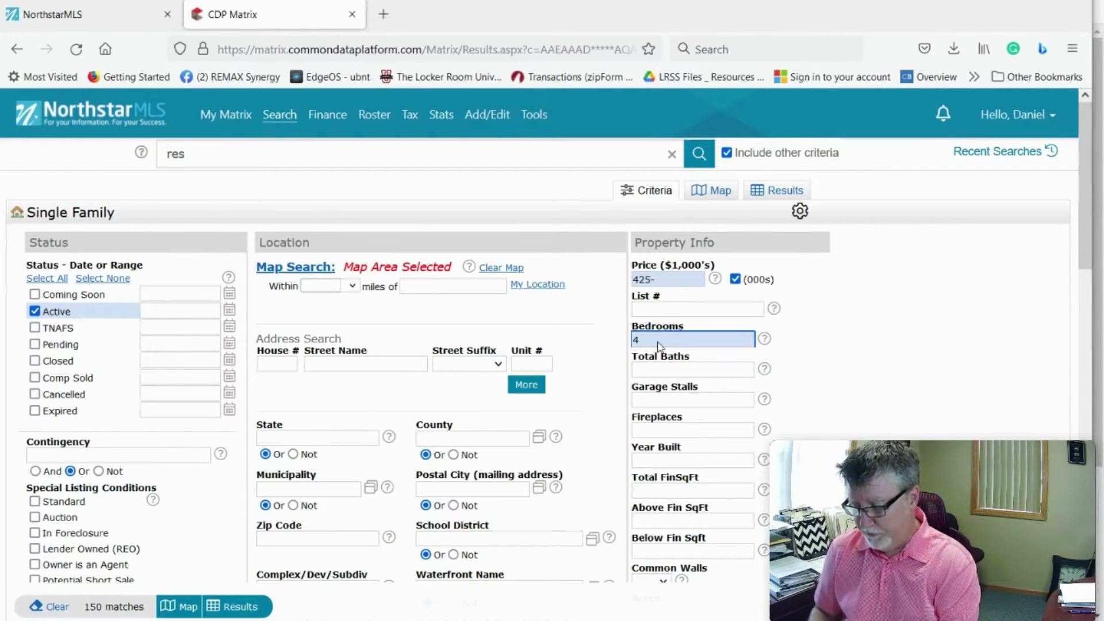
pyautogui.write('+')
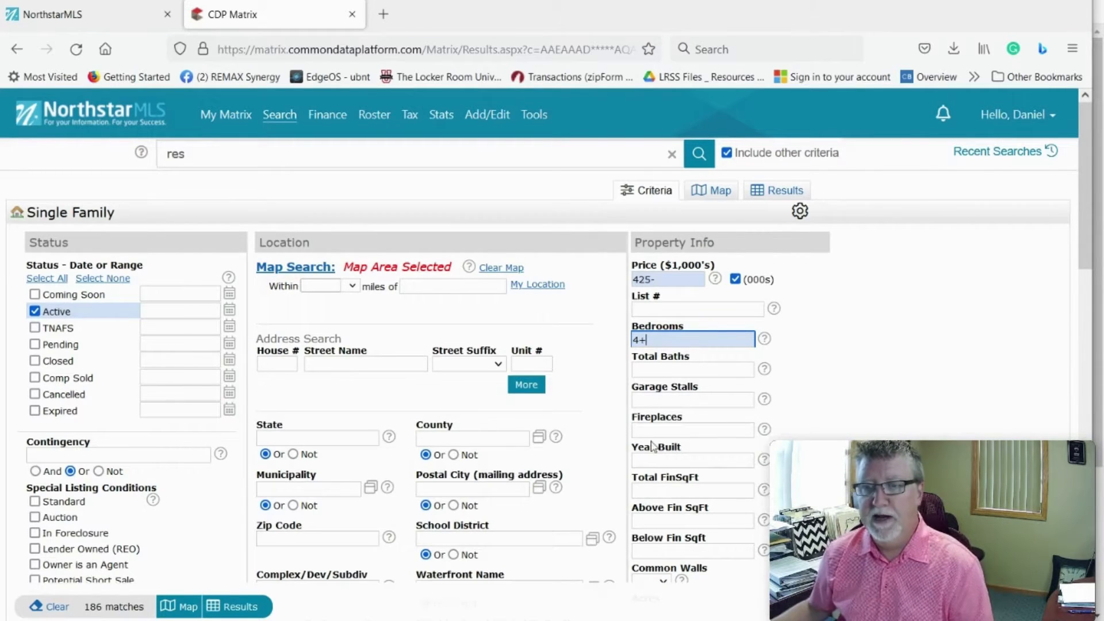
# Step: Enter 2+ total baths and check All Single Family (SF) styles, leaving 169 matches
pyautogui.click(662, 373)
pyautogui.write('2')
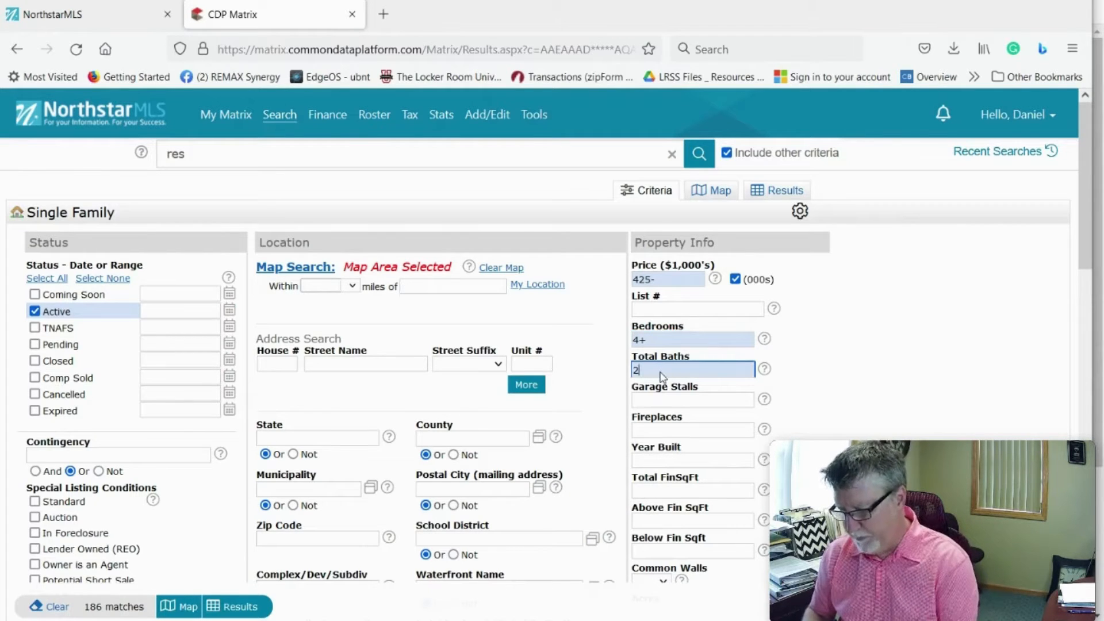
pyautogui.write('+')
pyautogui.scroll(-3, 662, 377)
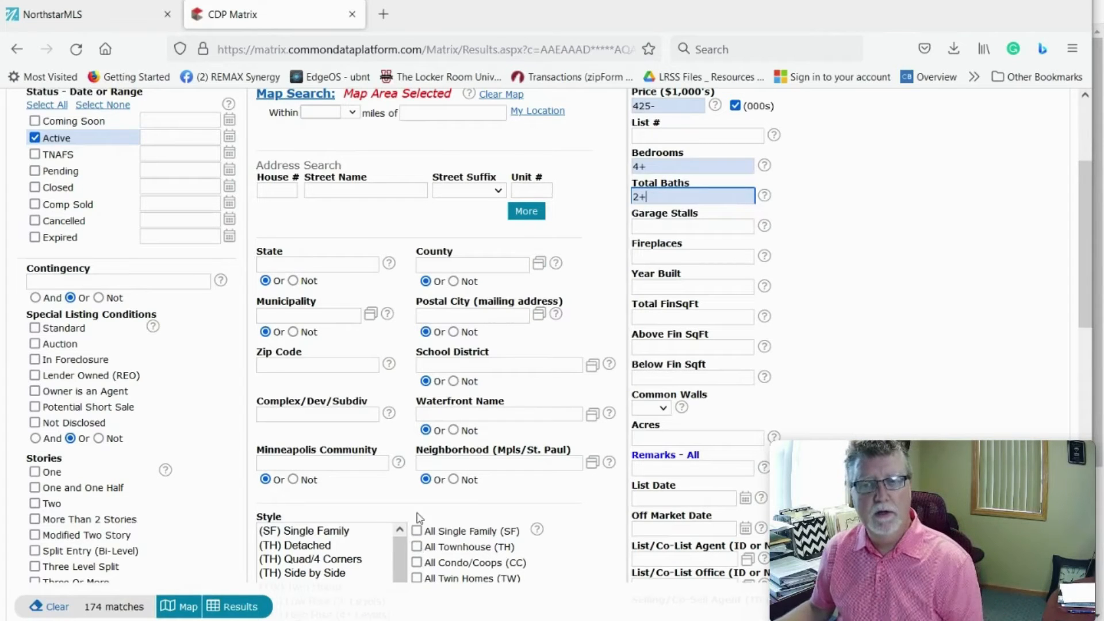
pyautogui.click(417, 532)
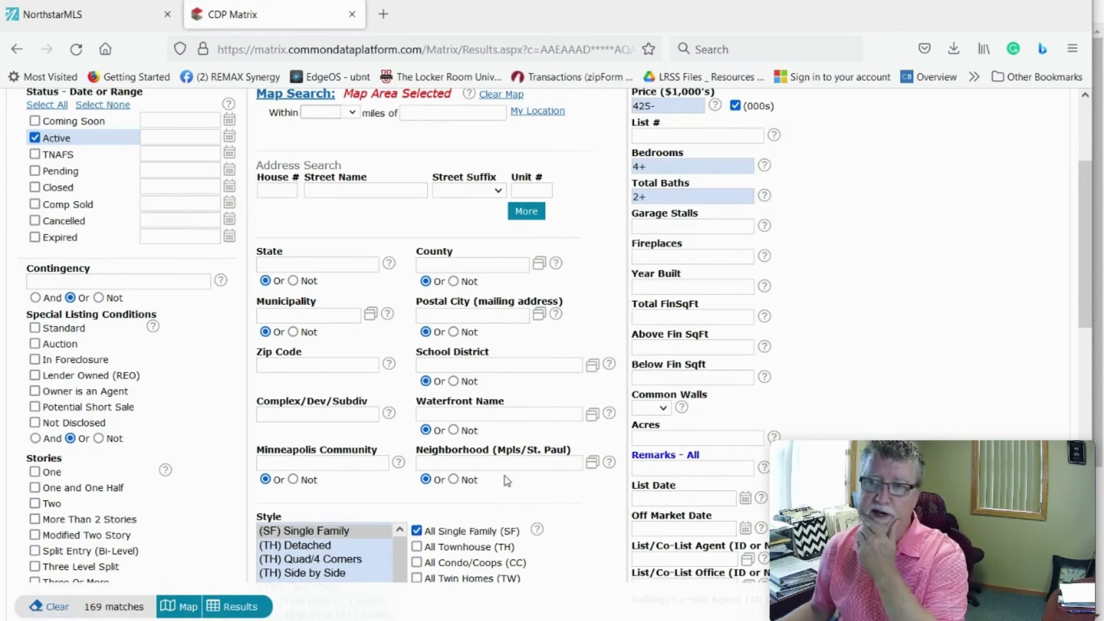
pyautogui.moveTo(659, 281)
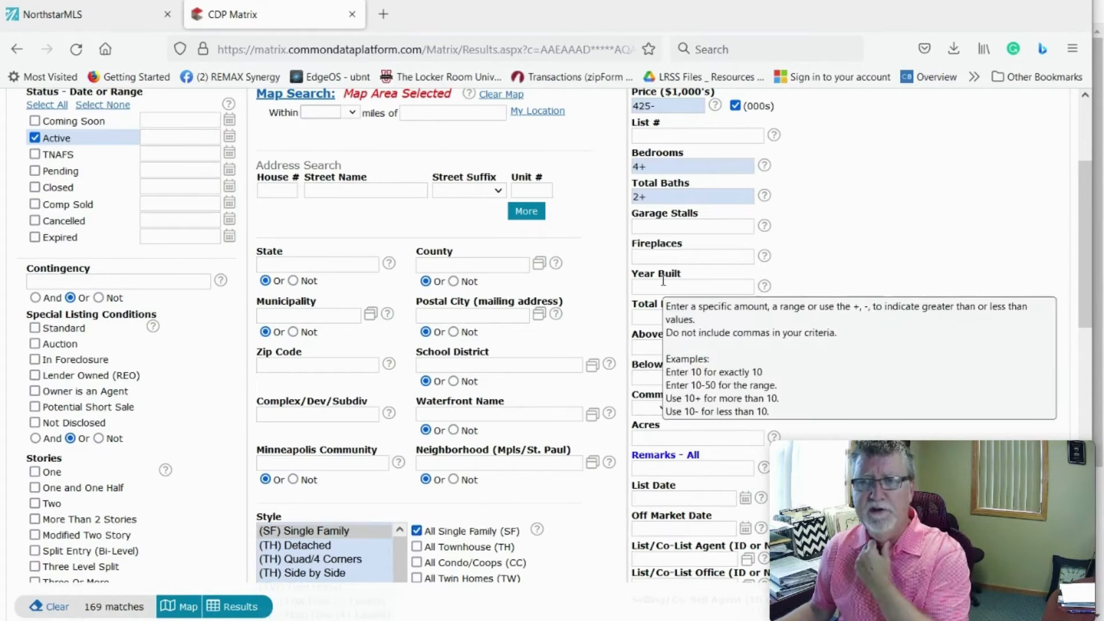
pyautogui.click(656, 226)
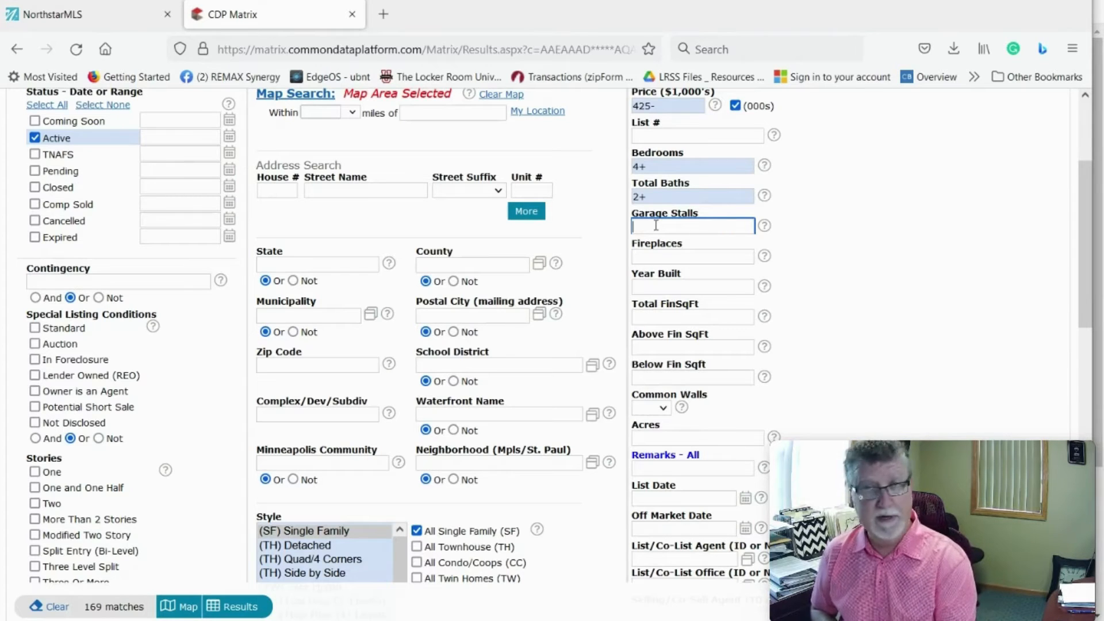
# Step: Enter 3+ garage stalls and run the search, listing the 23 results
pyautogui.write('3+')
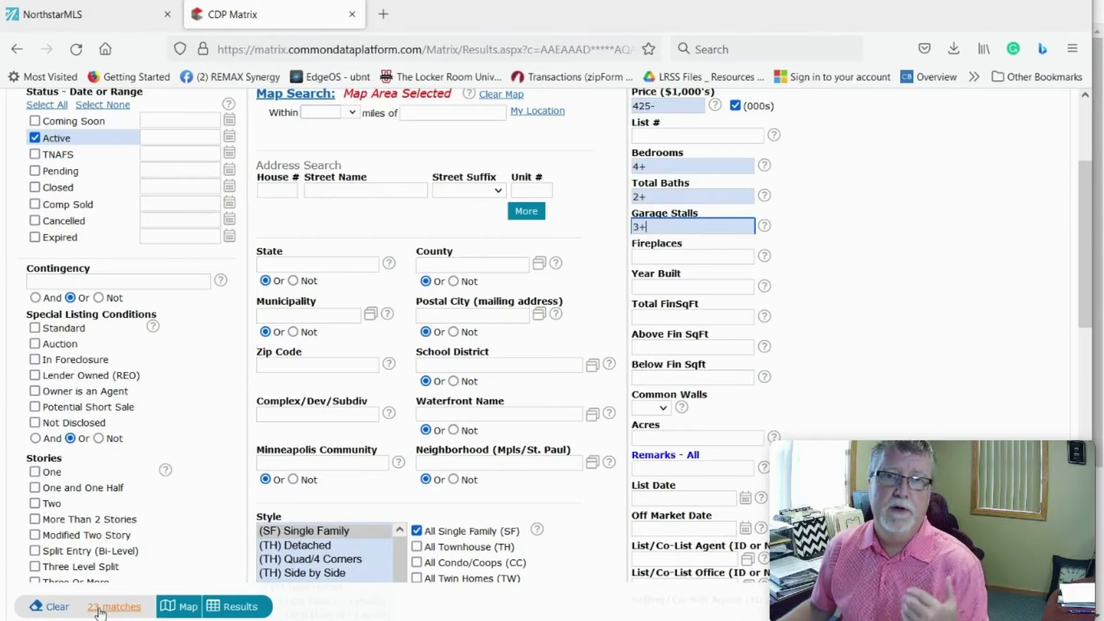
pyautogui.click(224, 611)
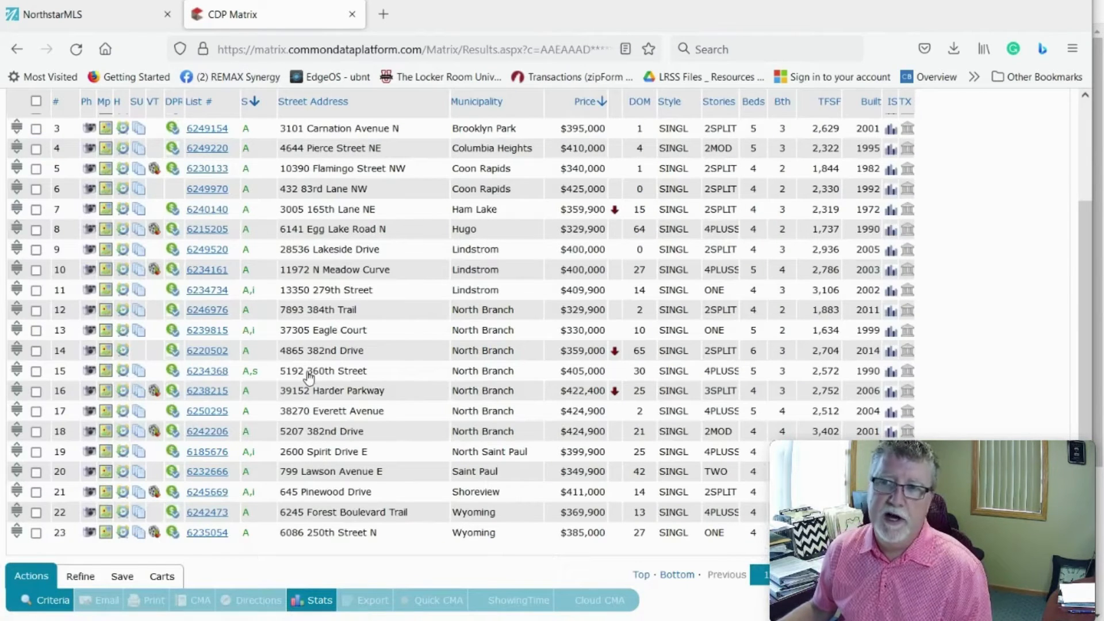
# Step: Open listing 6219411 in Andover in the 360 Property View
pyautogui.scroll(3, 309, 375)
pyautogui.scroll(-2, 241, 196)
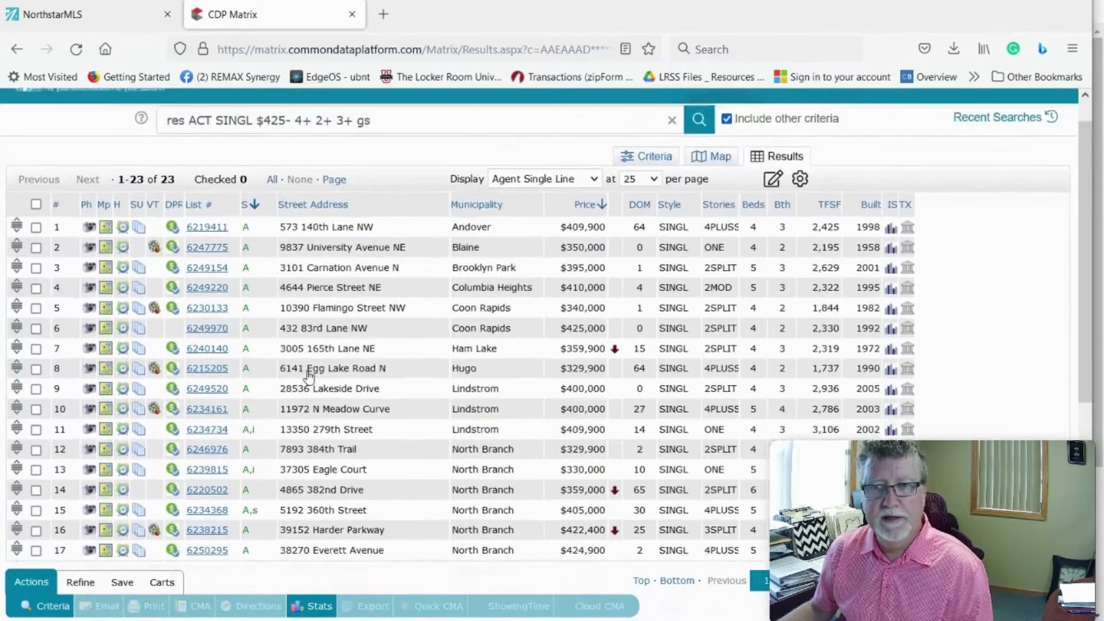
pyautogui.click(228, 175)
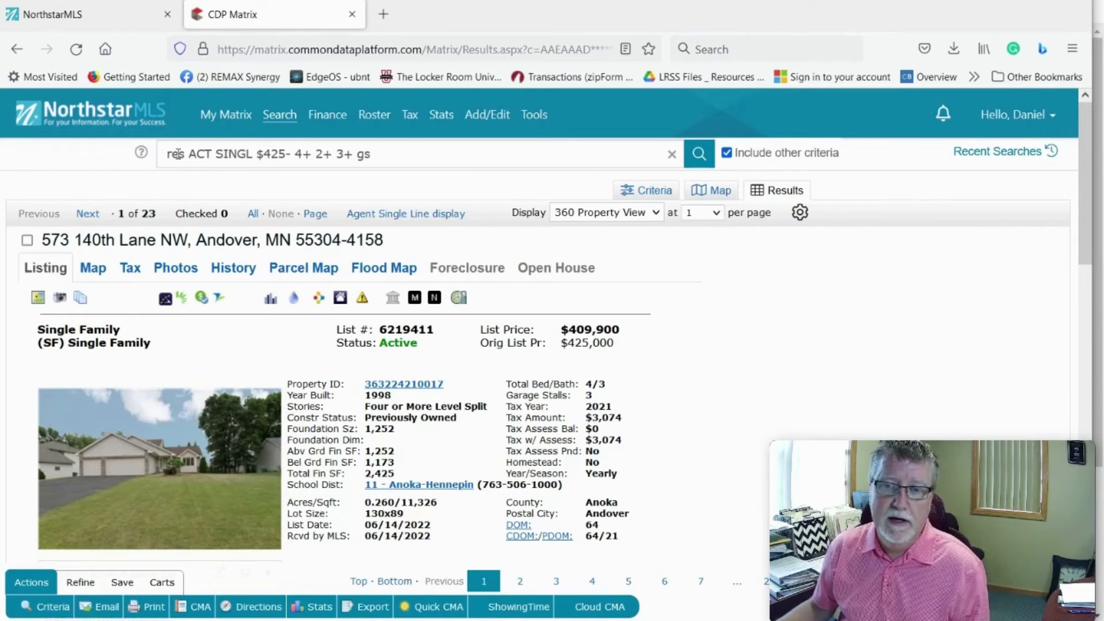
# Step: Browse the Andover listing's photos in the enlarged viewer up to the living room, then close it
pyautogui.scroll(-3, 502, 283)
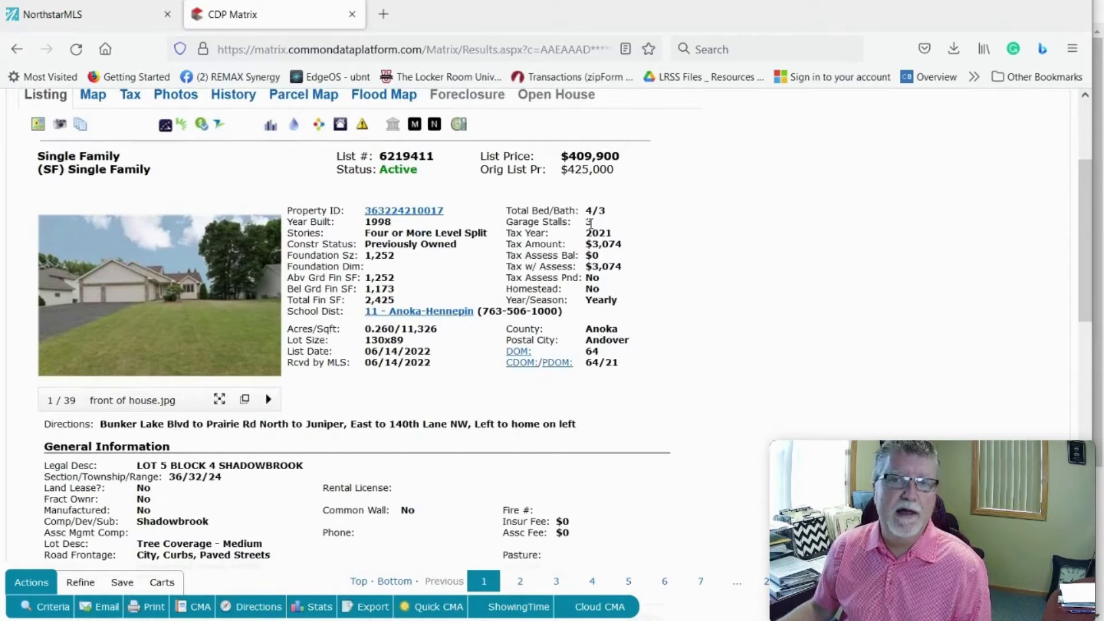
pyautogui.moveTo(77, 340)
pyautogui.click(163, 286)
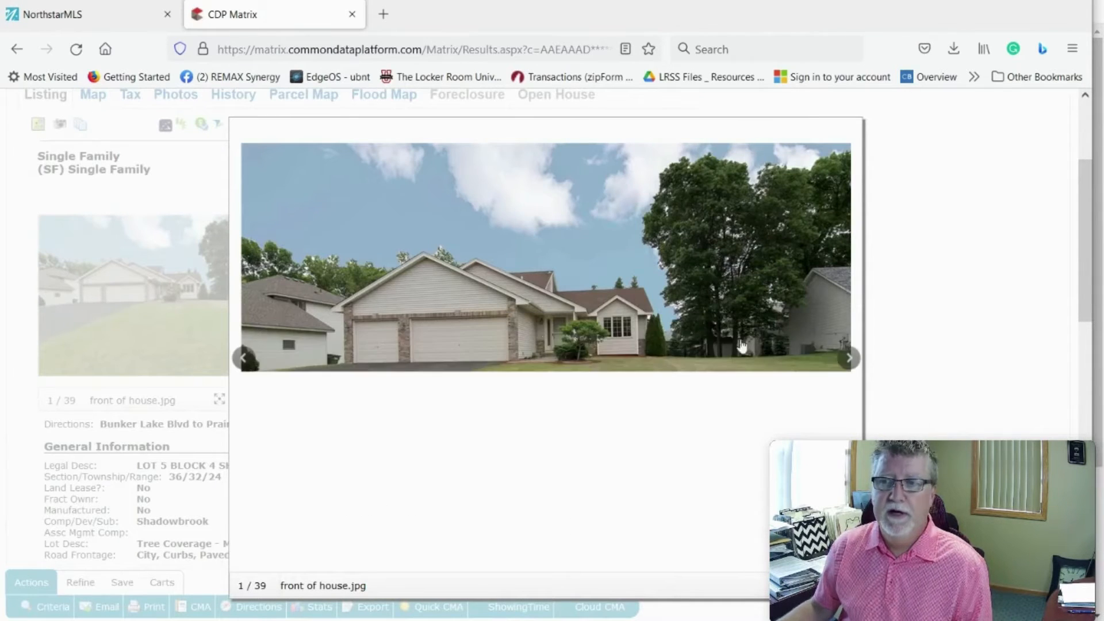
pyautogui.click(849, 360)
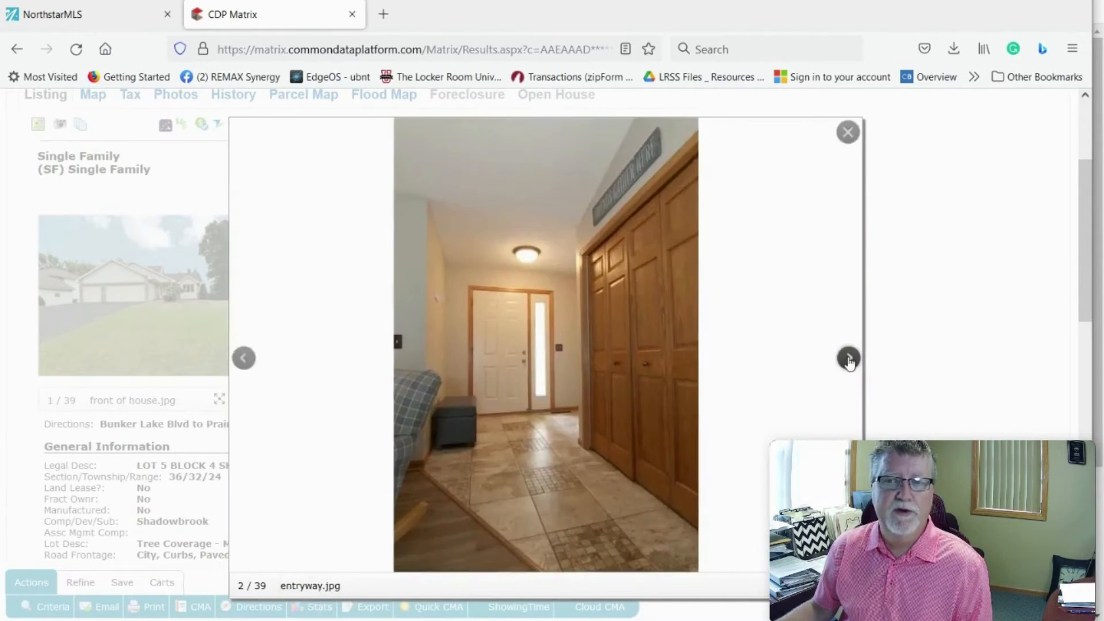
pyautogui.click(849, 359)
pyautogui.click(849, 359)
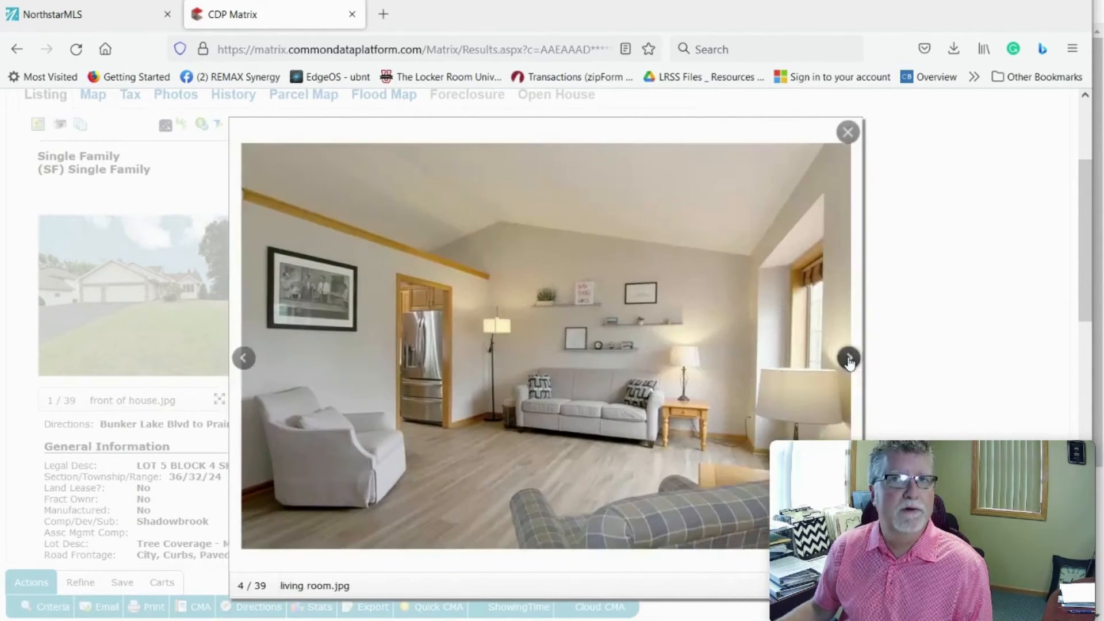
pyautogui.click(847, 132)
# Step: Go back to the Agent Single Line grid of 23 listings
pyautogui.scroll(3, 356, 319)
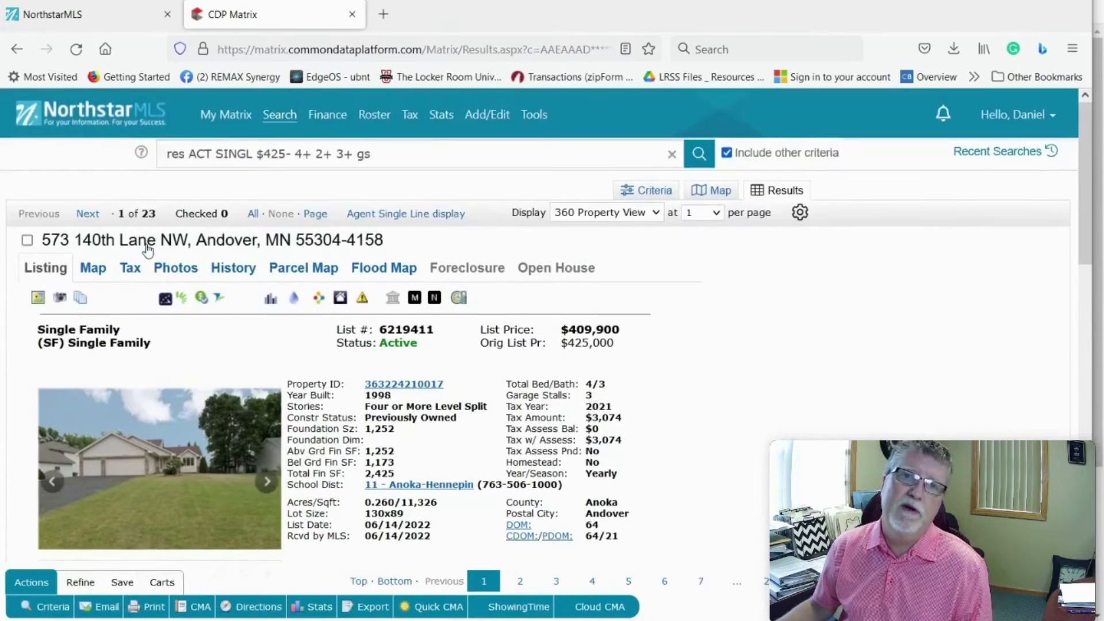
pyautogui.click(16, 51)
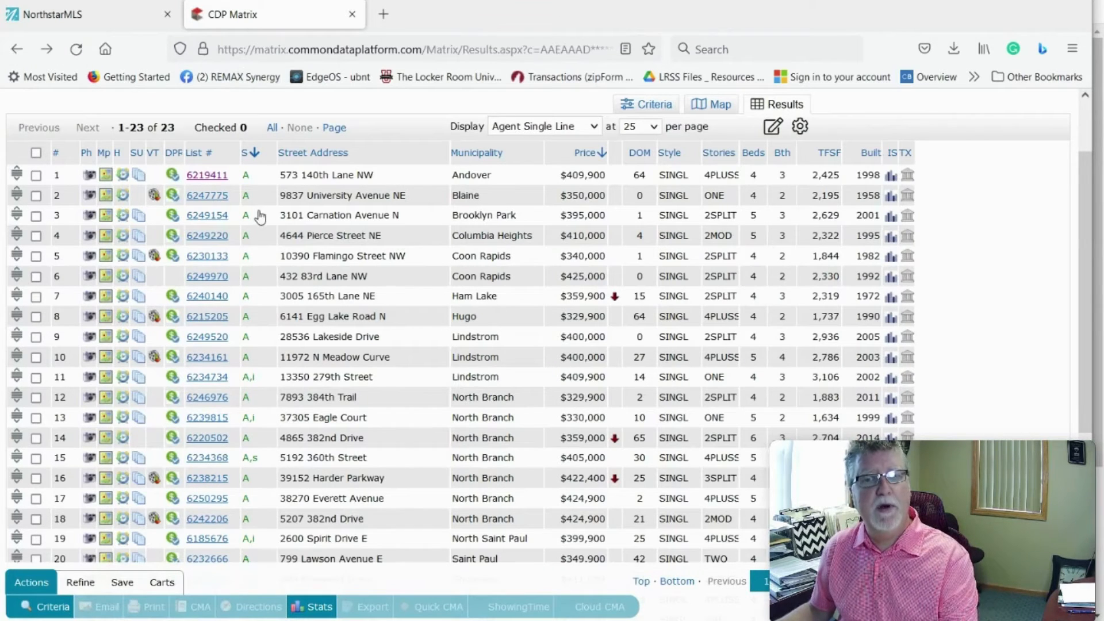
pyautogui.scroll(-3, 254, 216)
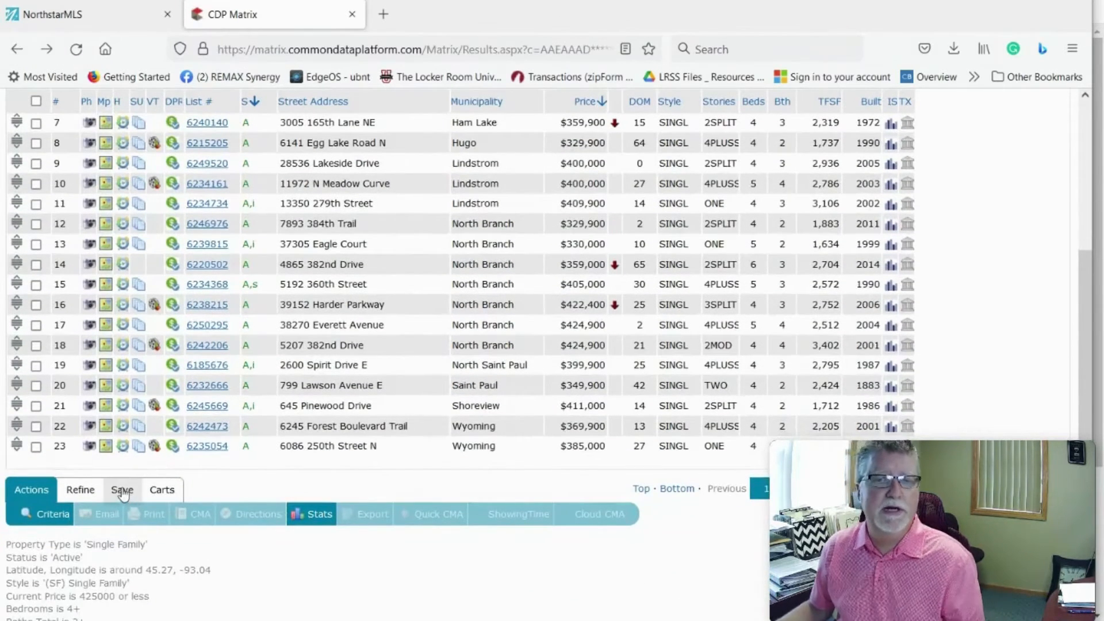
# Step: Choose Save > New Auto Email and open the Contact dropdown to see existing contacts
pyautogui.click(124, 492)
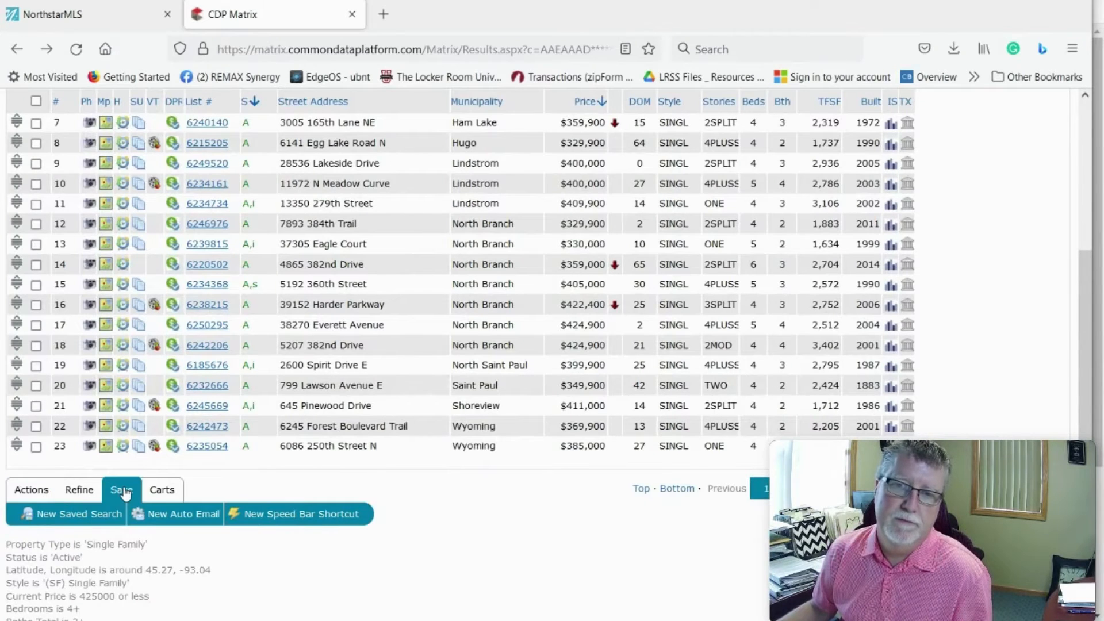
pyautogui.click(190, 519)
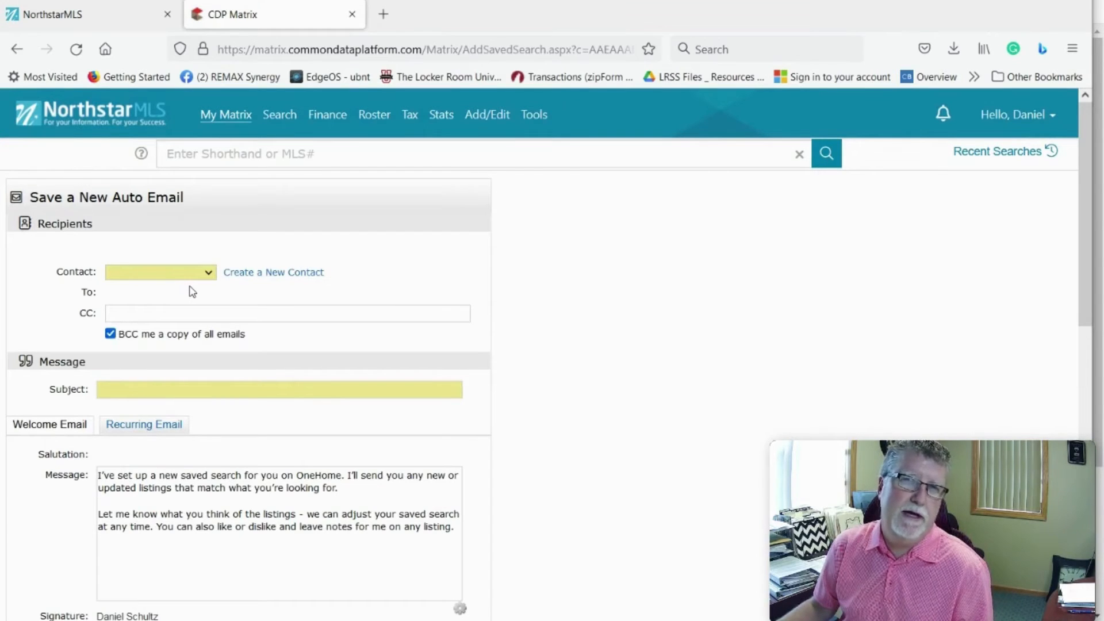
pyautogui.click(209, 273)
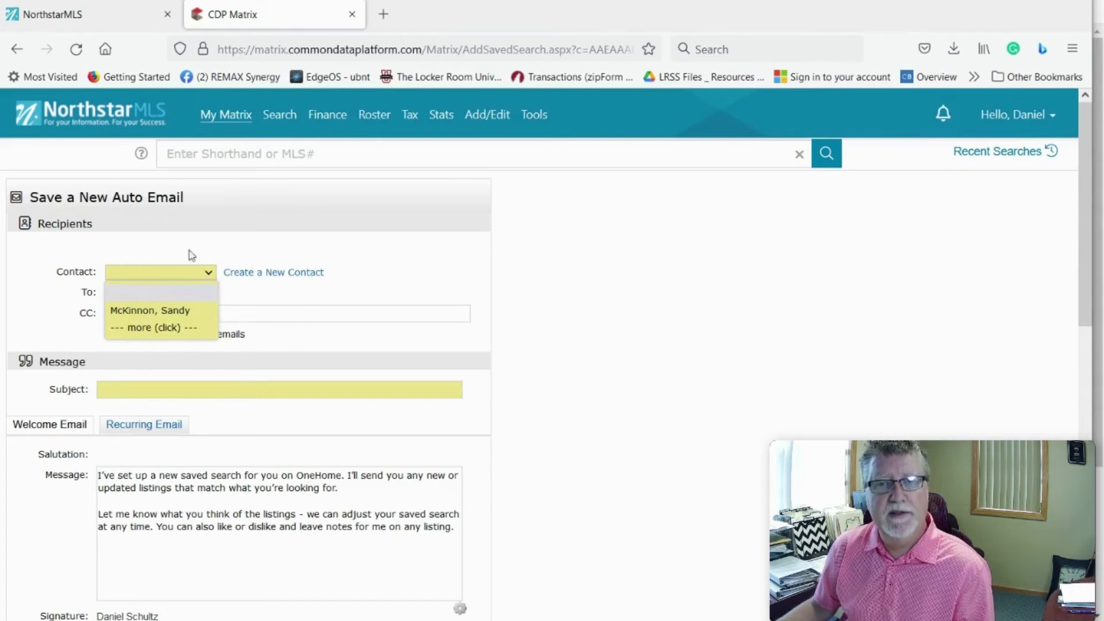
# Step: Create a new contact with the client's first name, last name and e-mail address, and save it as recipient
pyautogui.click(255, 274)
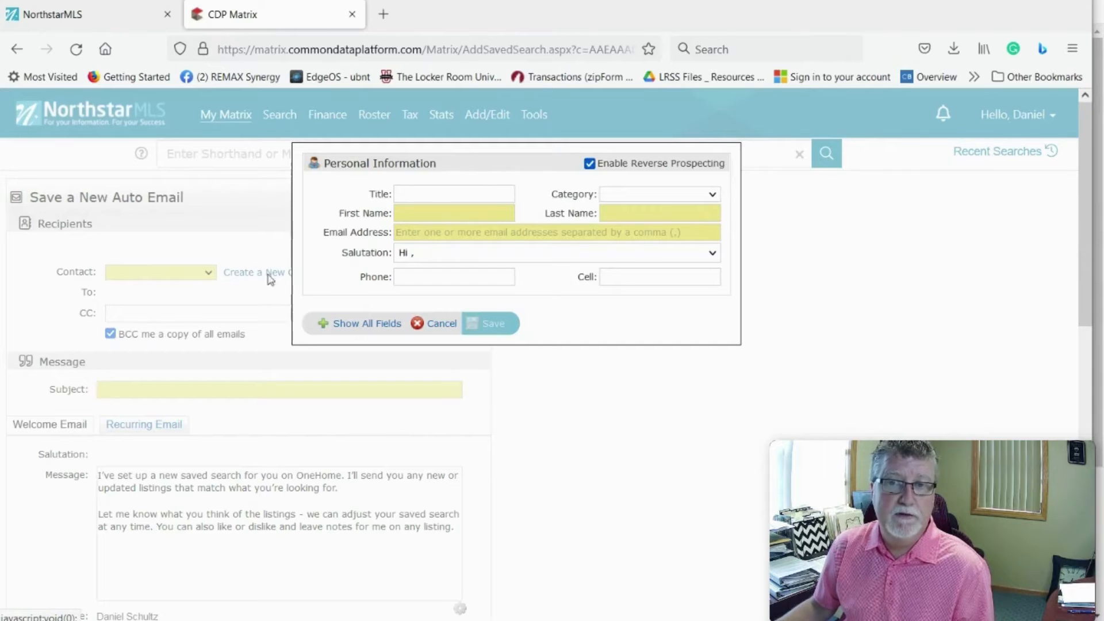
pyautogui.click(410, 213)
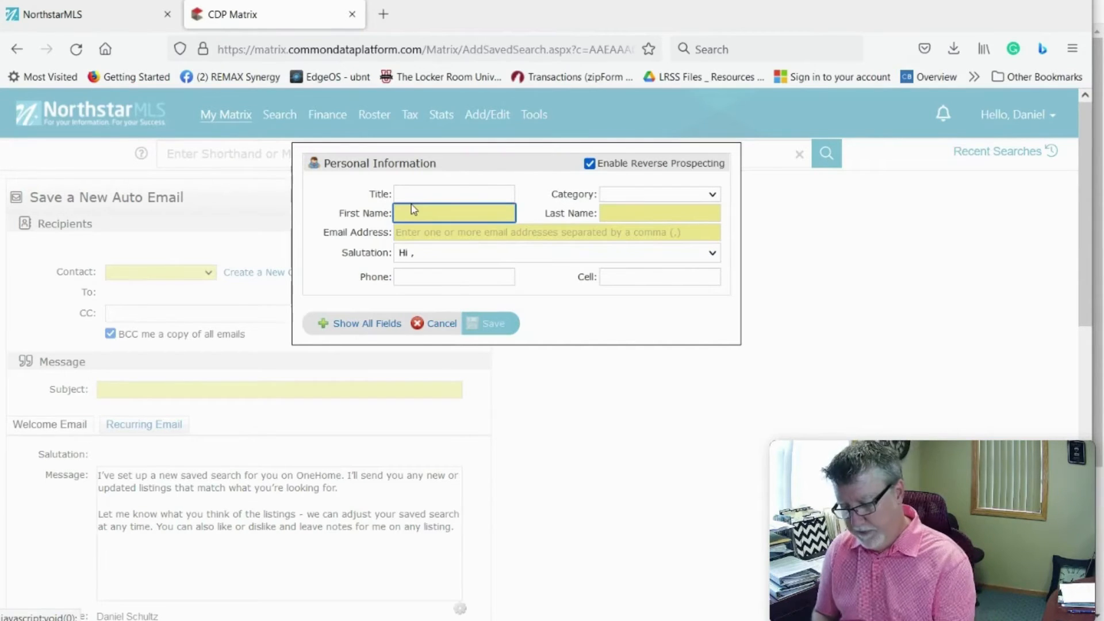
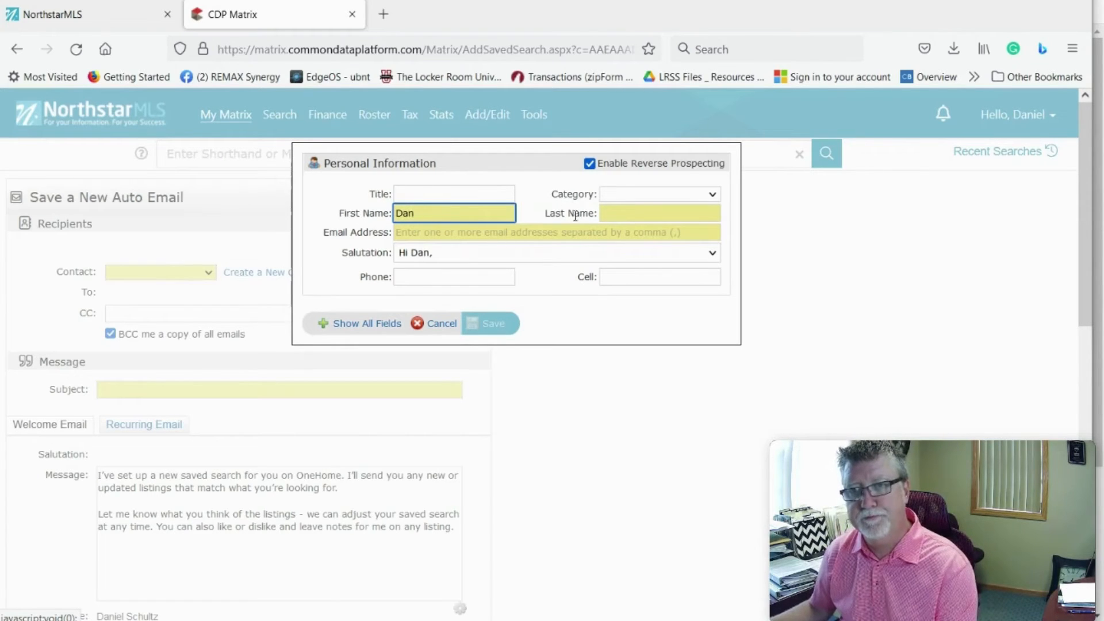
pyautogui.click(626, 217)
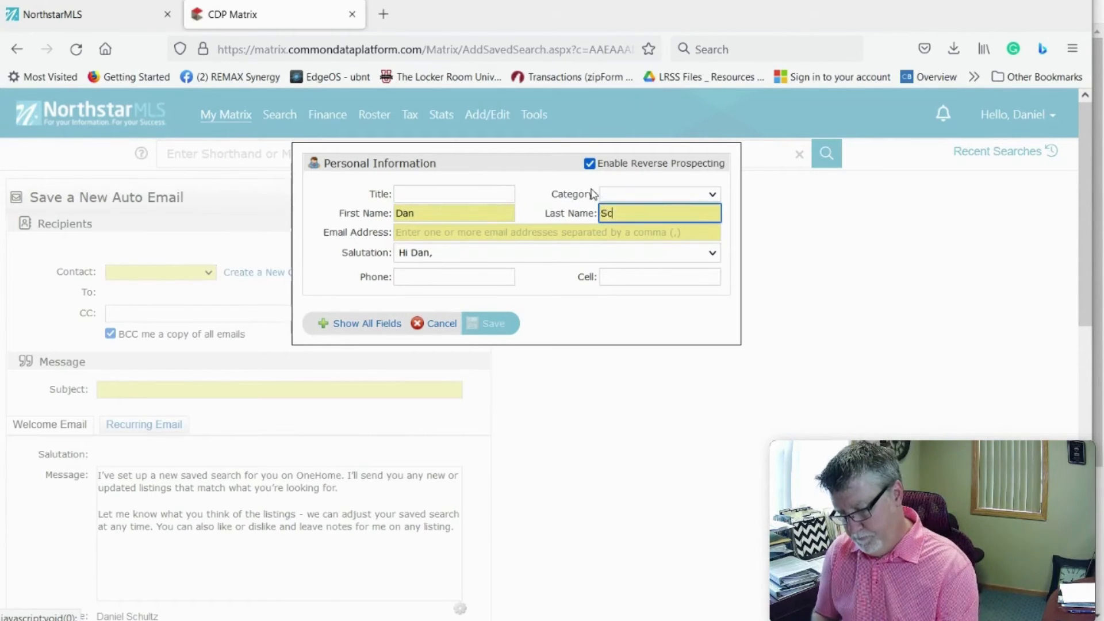
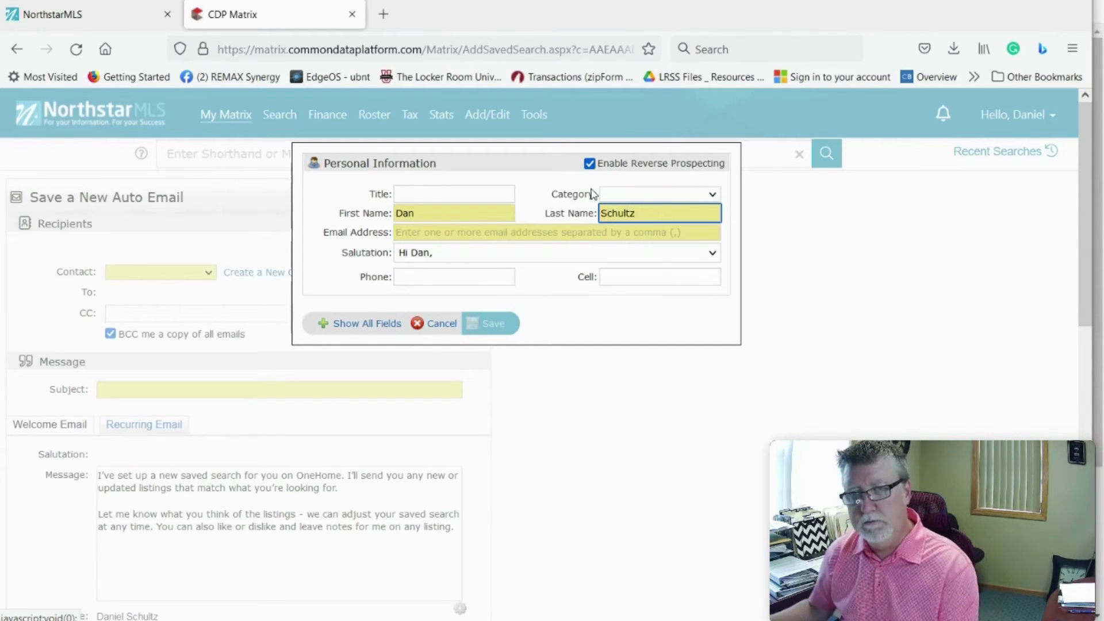
pyautogui.click(455, 234)
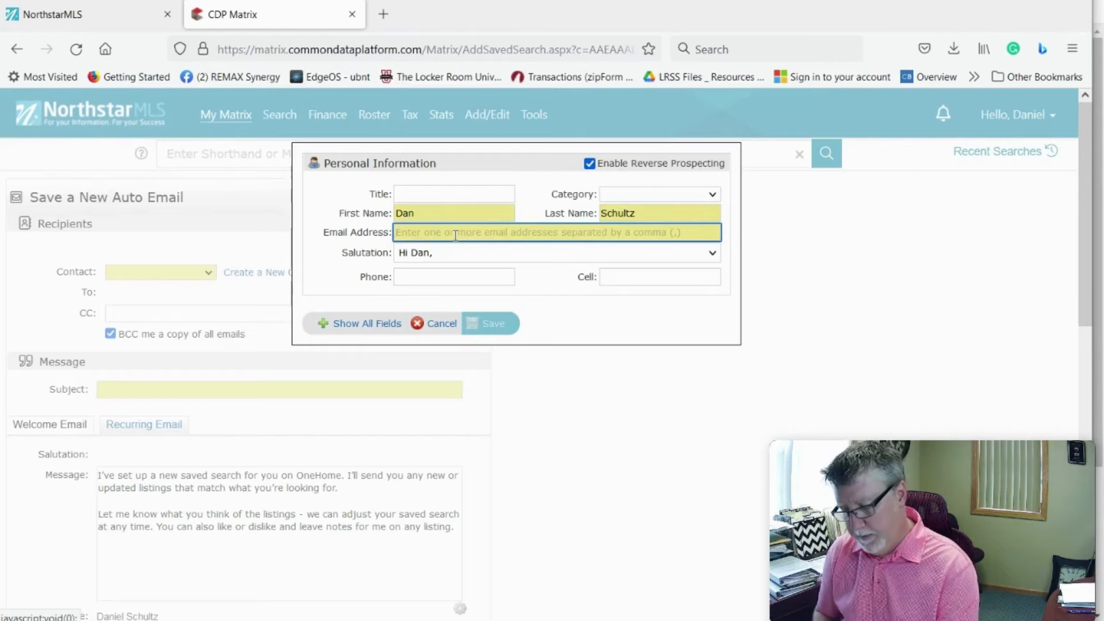
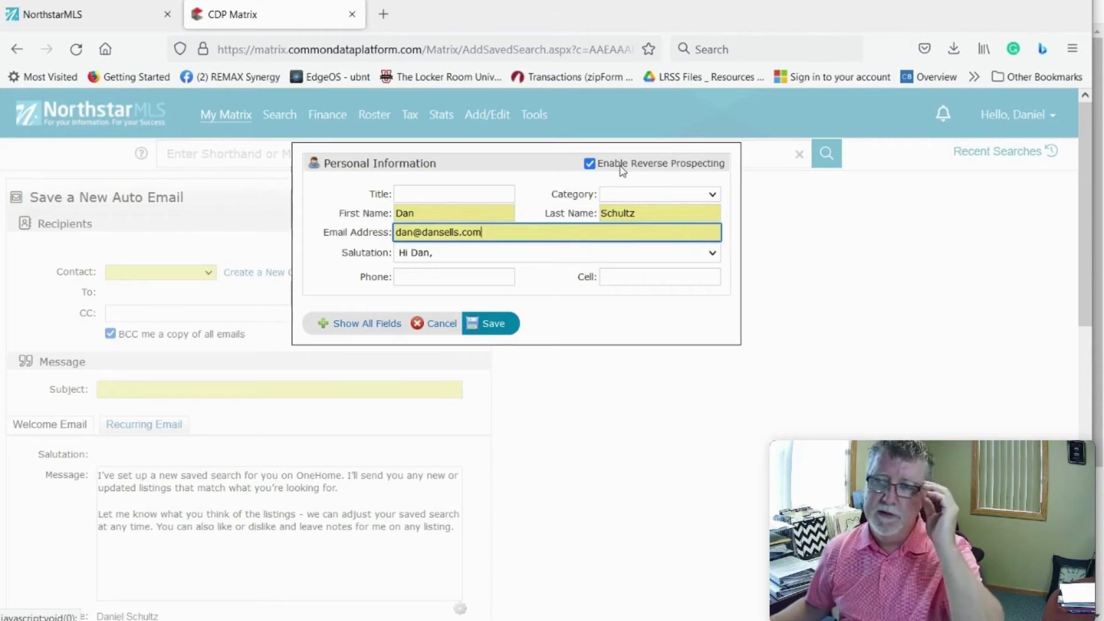
pyautogui.click(483, 324)
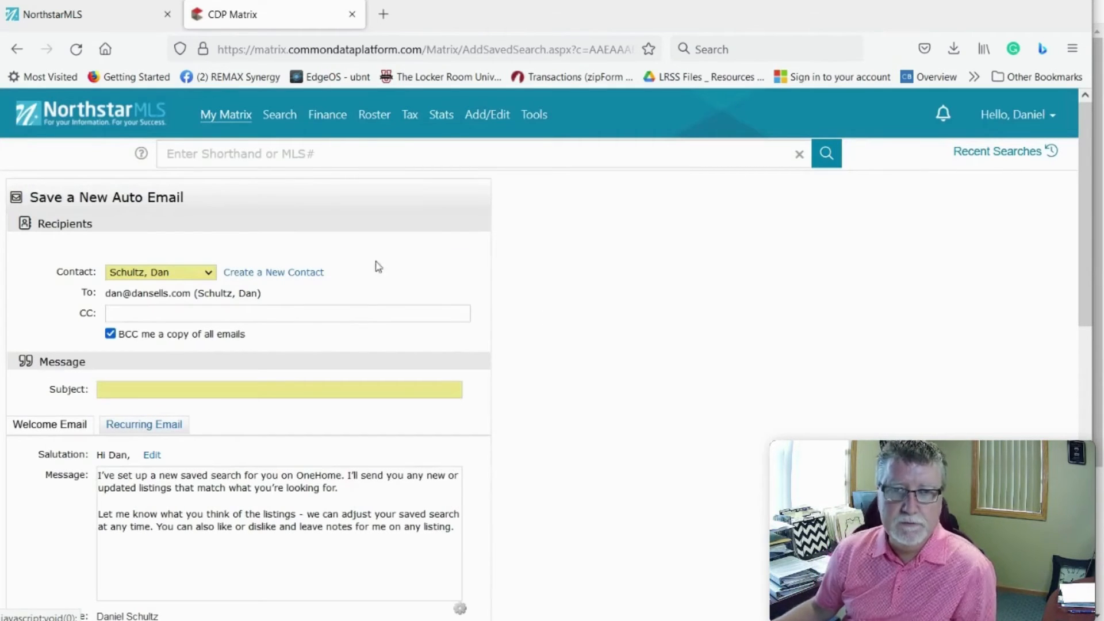
pyautogui.scroll(-1, 230, 282)
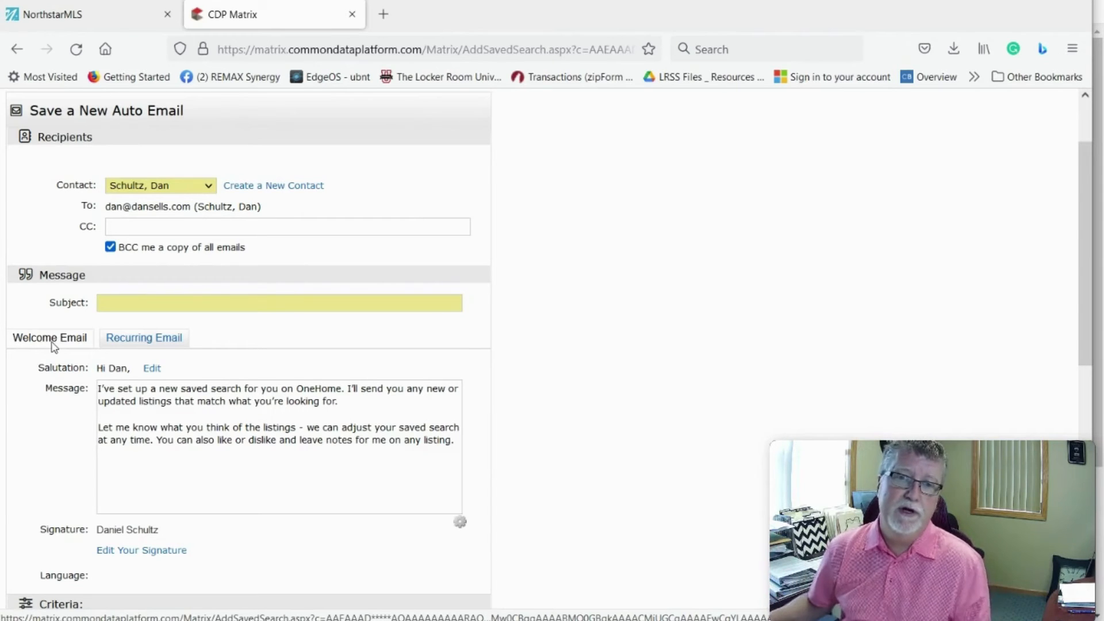
# Step: Replace the 'Welcome' subject with 'Listings For you' and type placeholder text into the recurring message
pyautogui.click(132, 303)
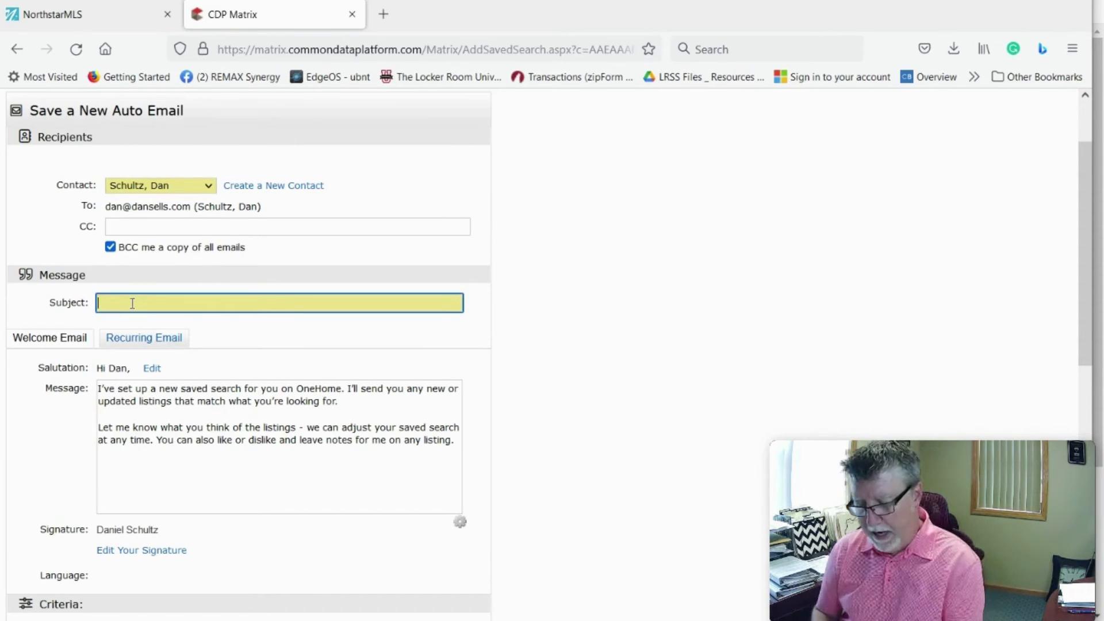
pyautogui.write('W')
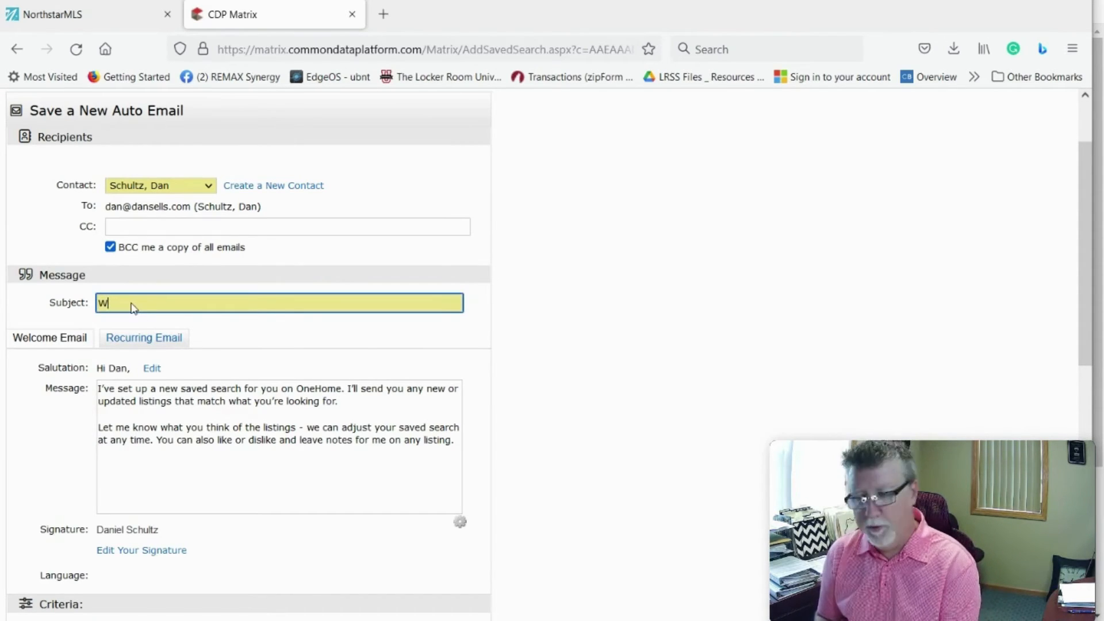
pyautogui.write('elc')
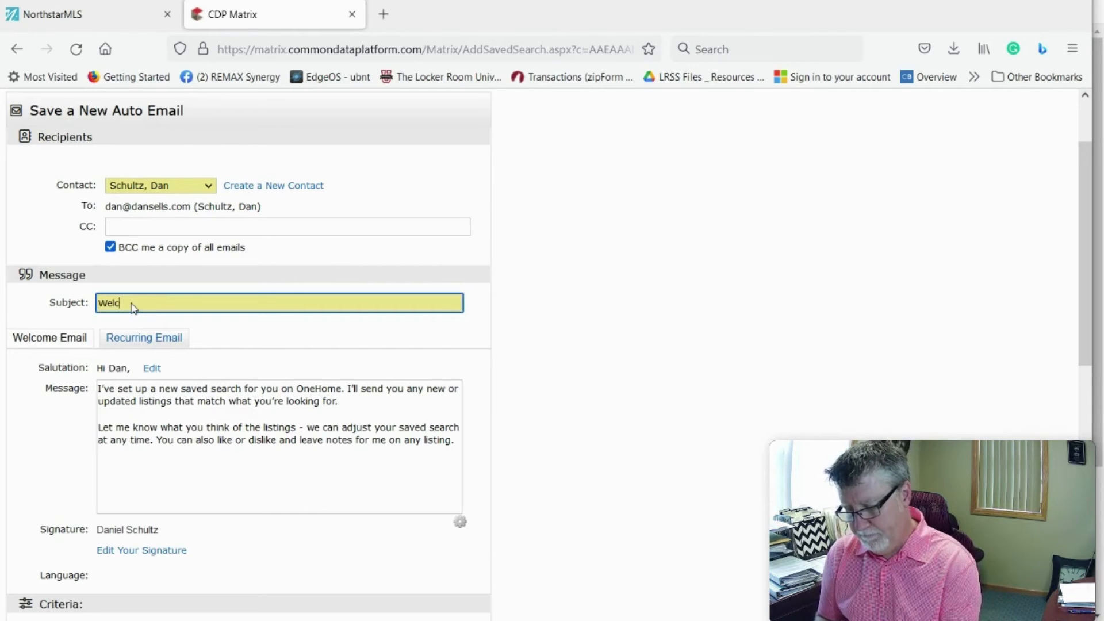
pyautogui.write('ome')
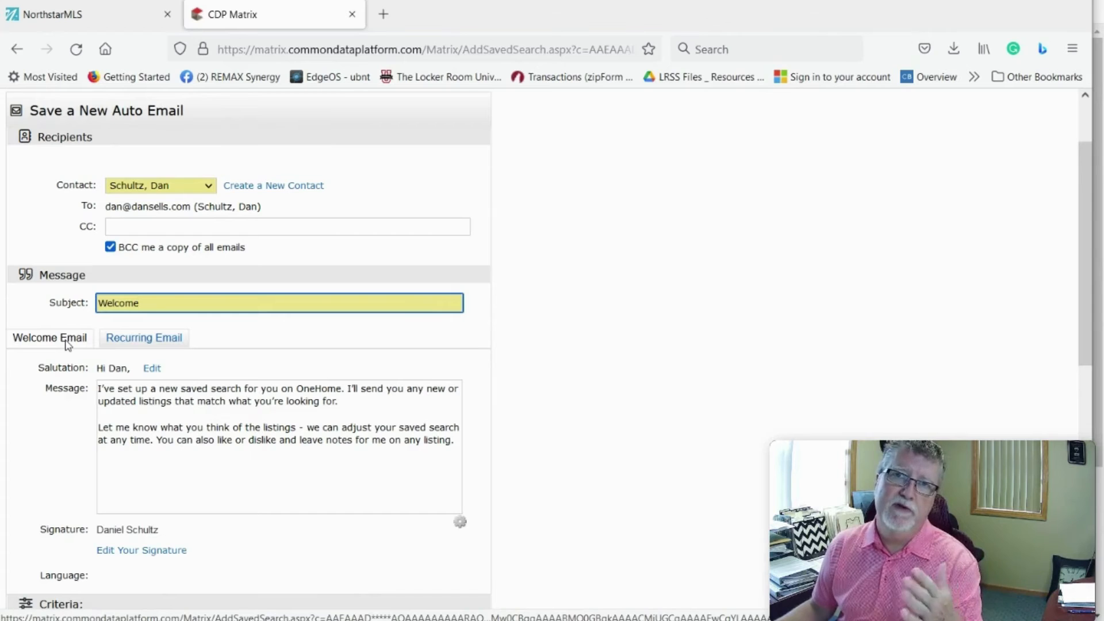
pyautogui.click(144, 343)
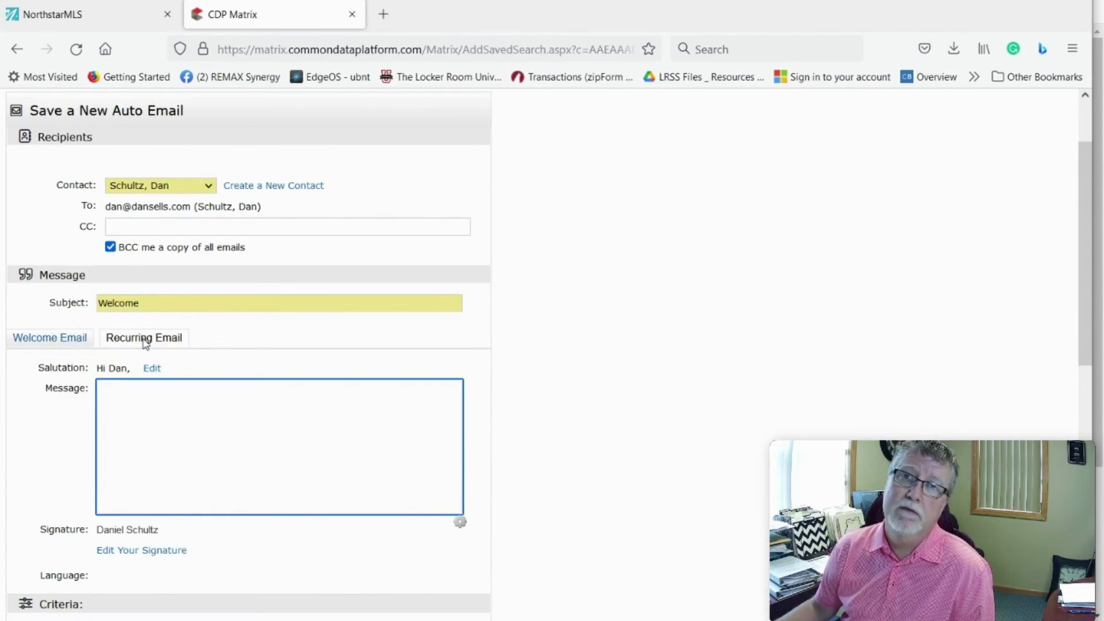
pyautogui.click(143, 298)
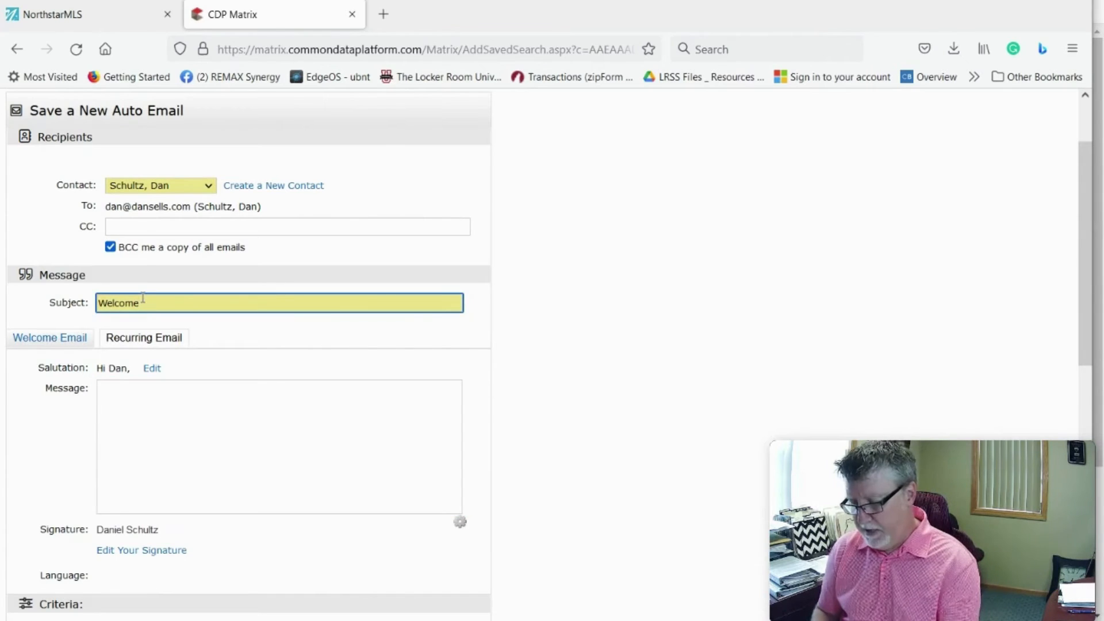
pyautogui.press('BackSpace')
pyautogui.press('BackSpace')
pyautogui.press('BackSpace')
pyautogui.press('BackSpace')
pyautogui.press('BackSpace')
pyautogui.press('BackSpace')
pyautogui.press('BackSpace')
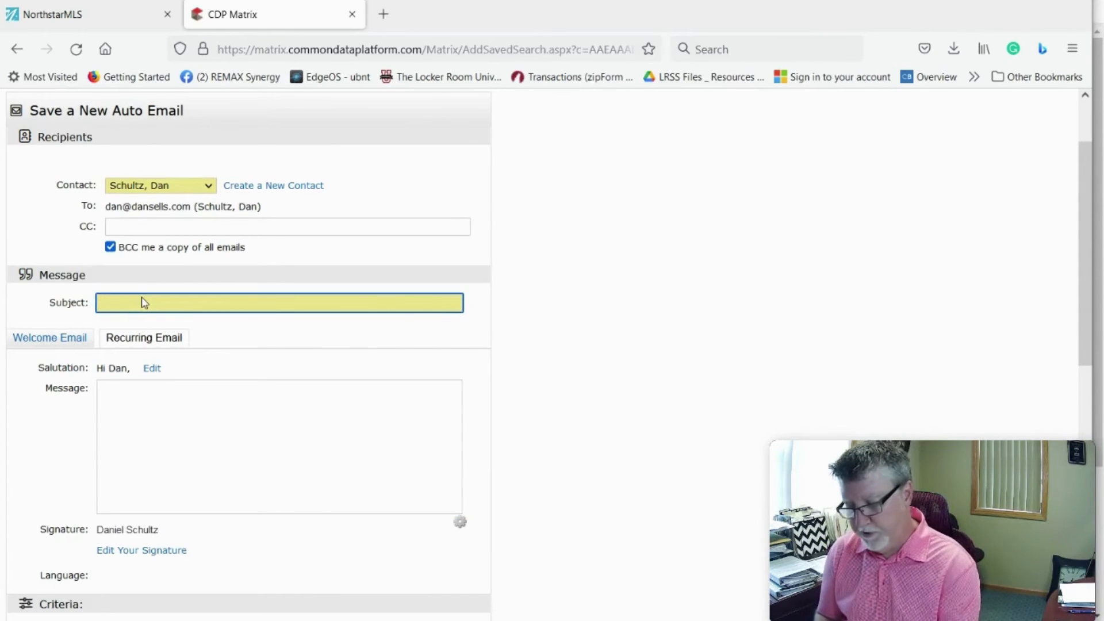
pyautogui.write('Listin')
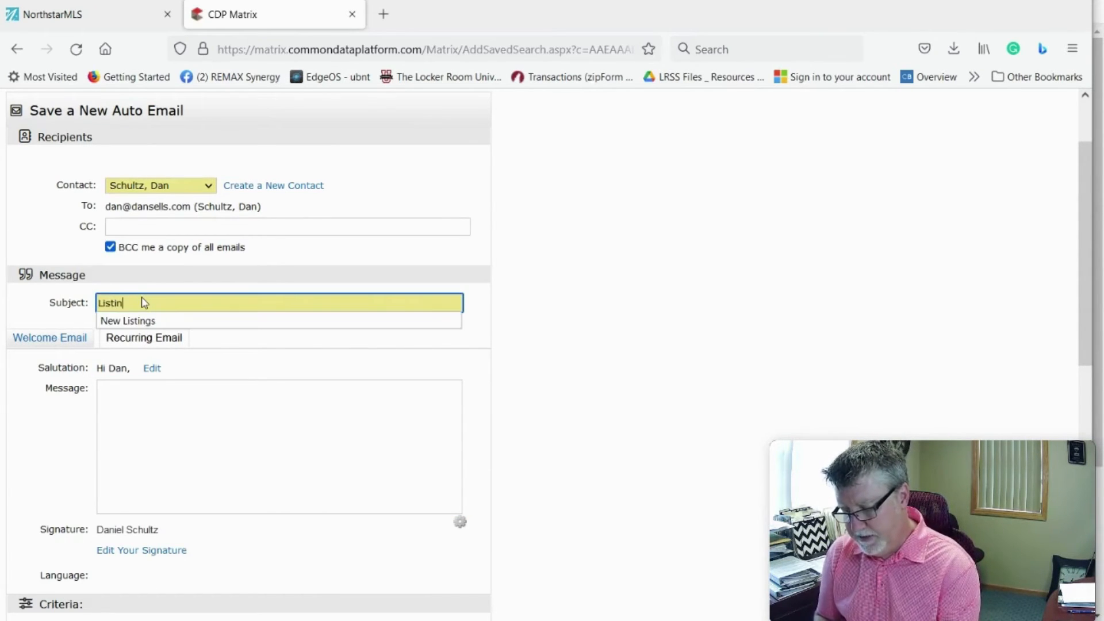
pyautogui.write('gs For you')
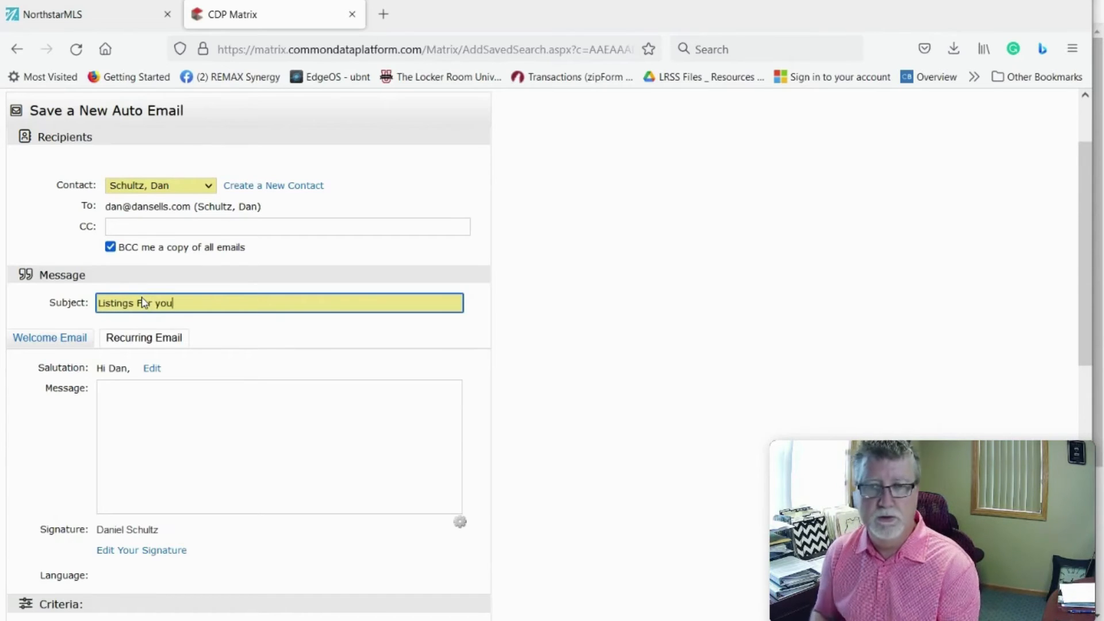
pyautogui.click(132, 389)
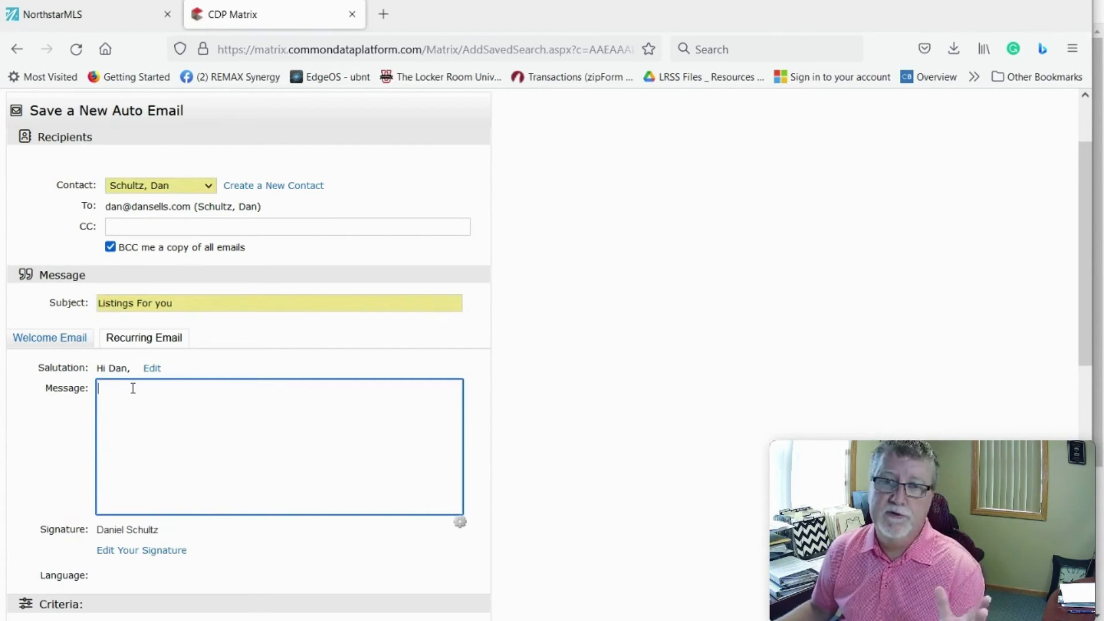
pyautogui.write('dfajsdfkasdkjf')
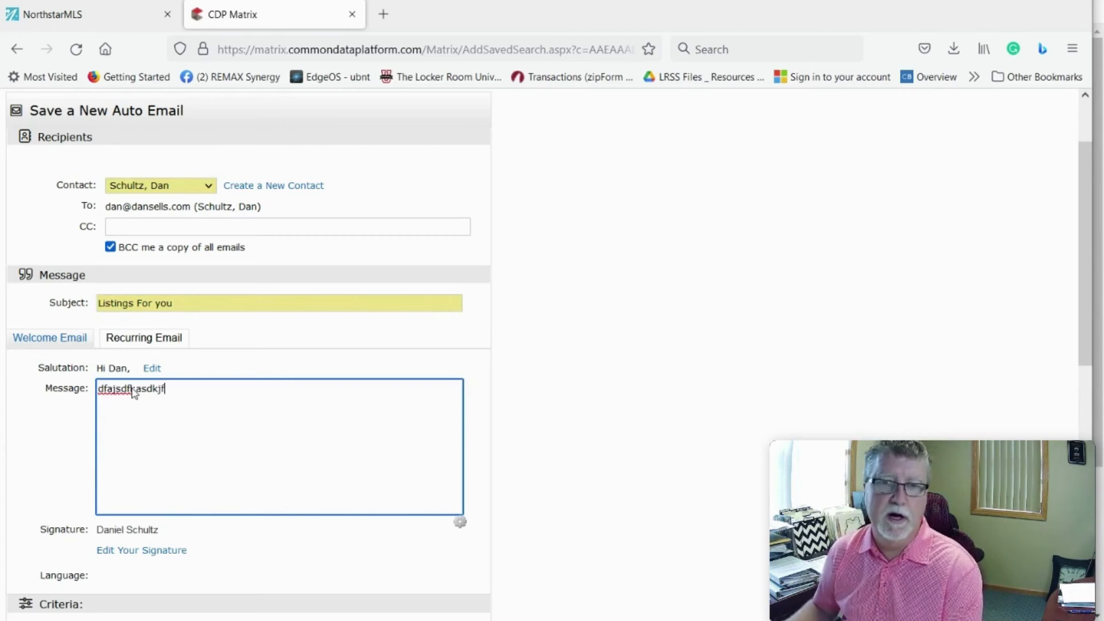
pyautogui.scroll(-3, 175, 466)
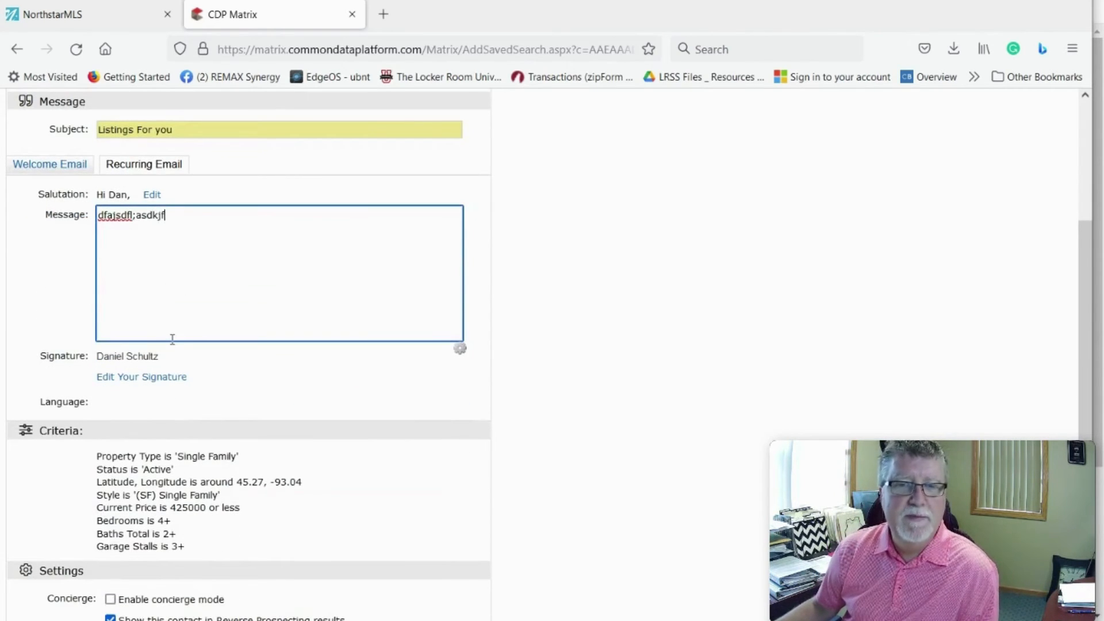
pyautogui.scroll(-3, 173, 339)
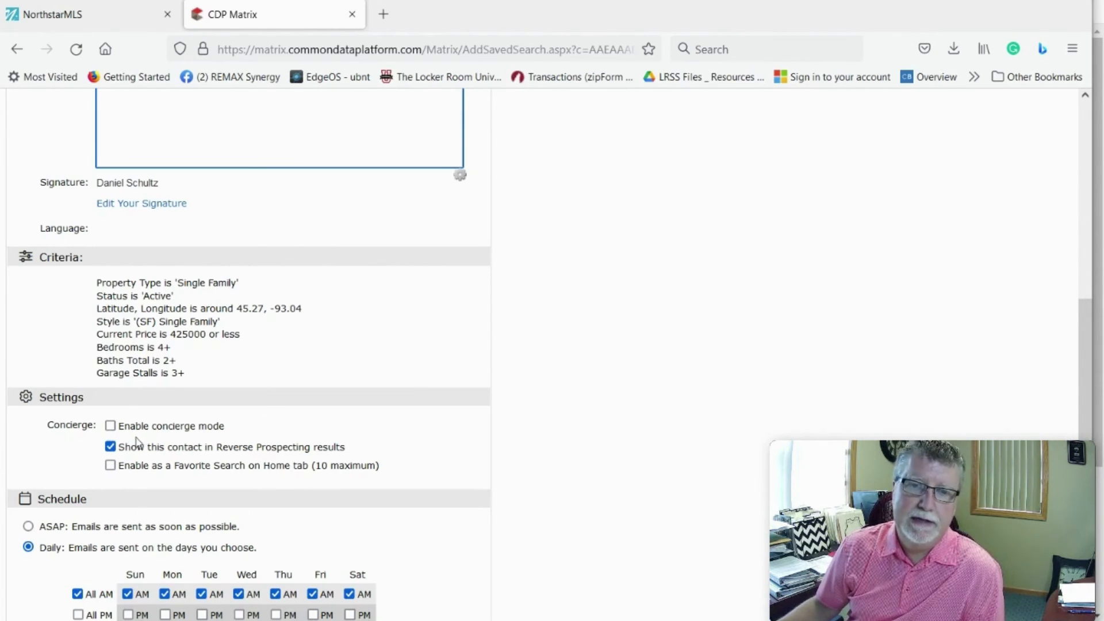
pyautogui.scroll(-3, 109, 437)
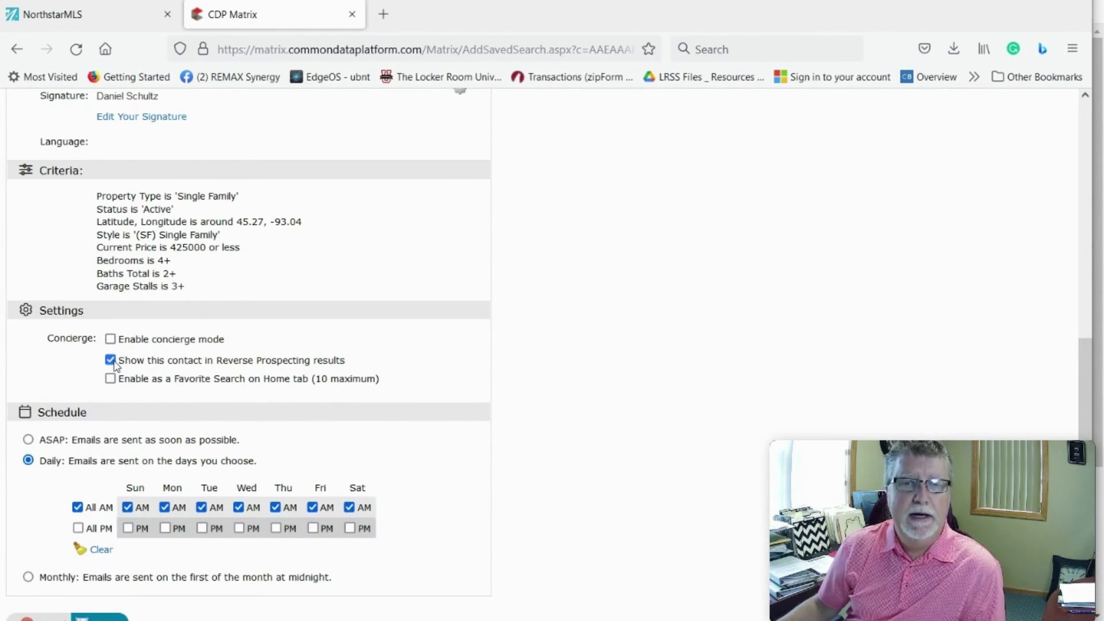
pyautogui.scroll(-3, 113, 366)
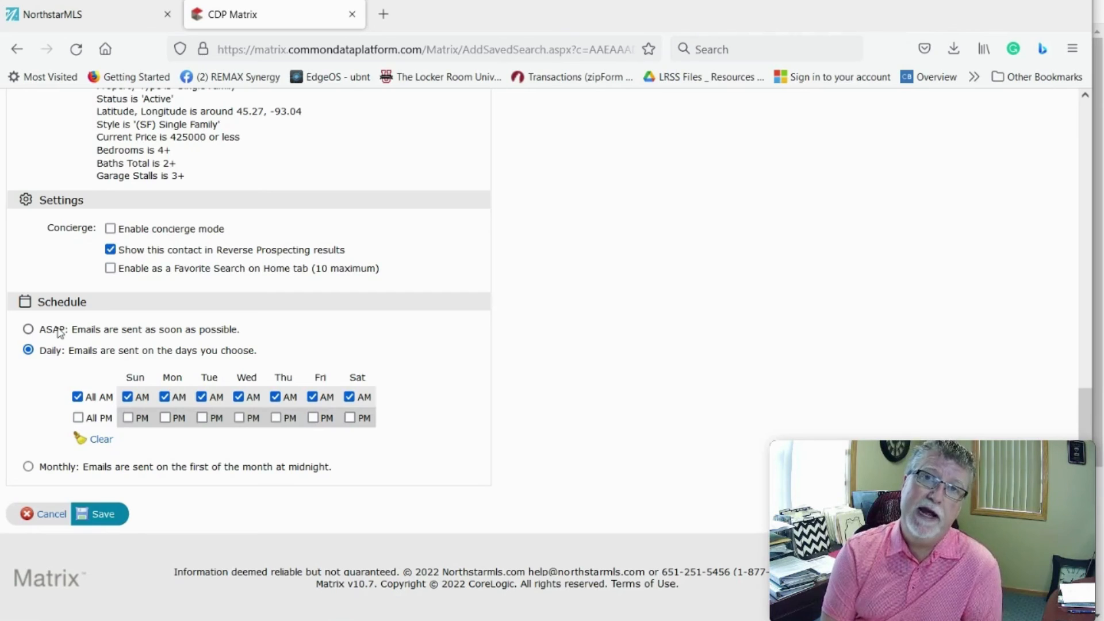
# Step: Switch the auto email schedule to ASAP and save it
pyautogui.click(28, 330)
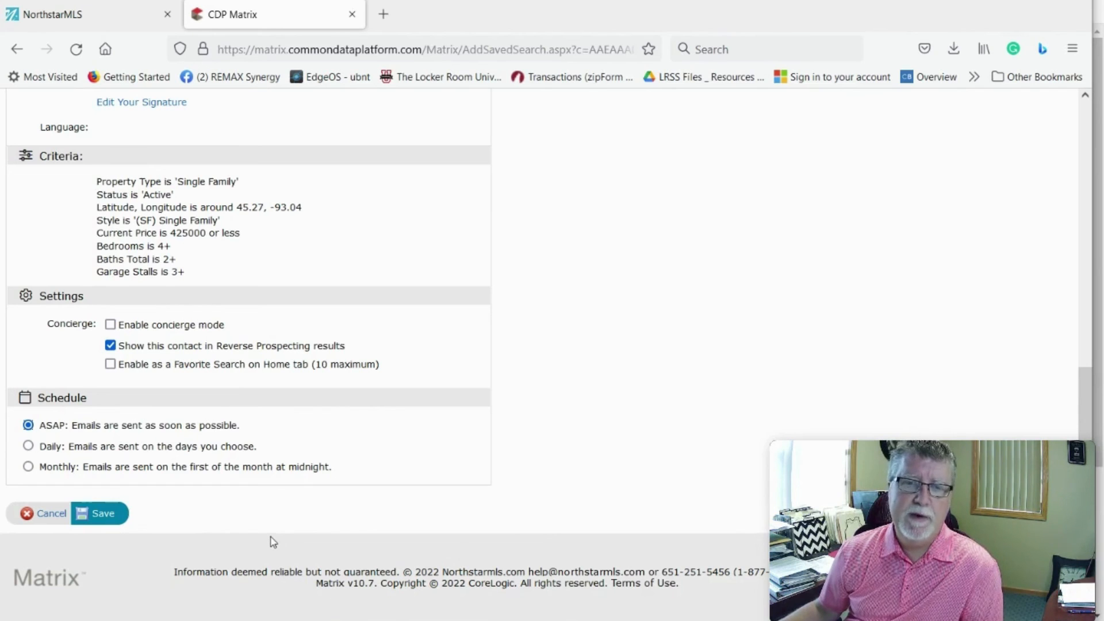
pyautogui.click(101, 516)
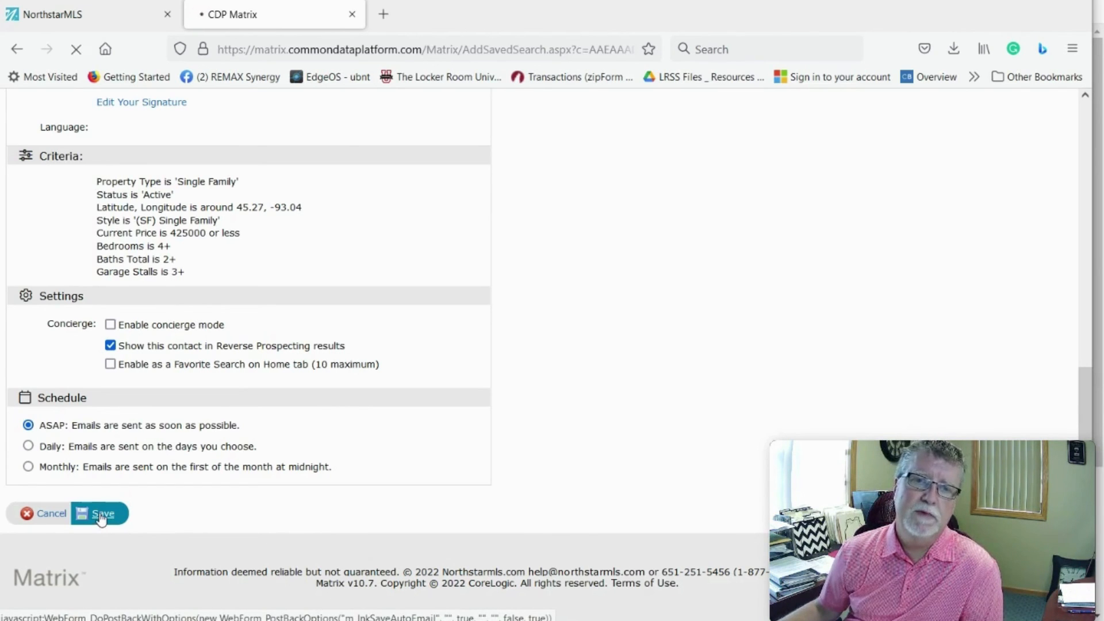